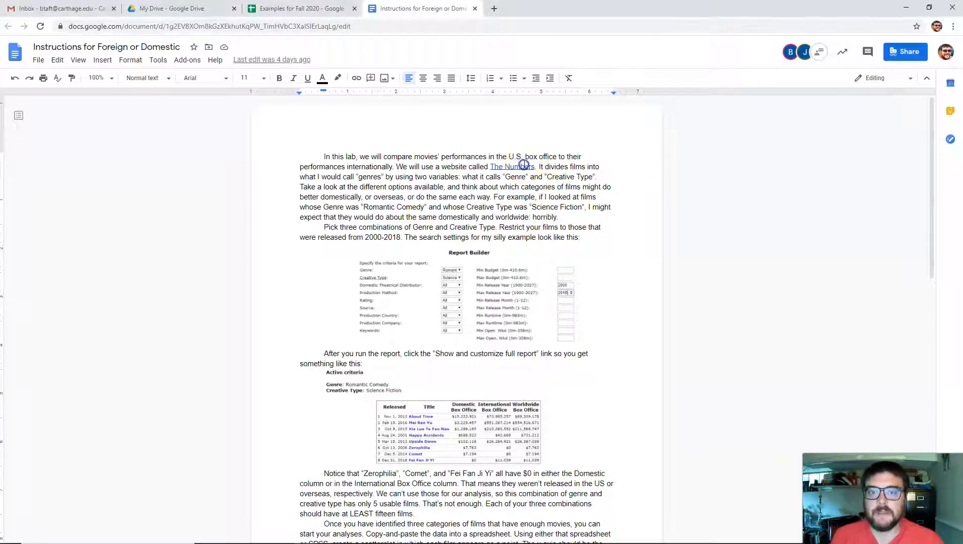
Open The Numbers' Report Builder from the instructions document and build a report with genre Comedy and creative type Science Fiction
click(522, 166)
click(543, 182)
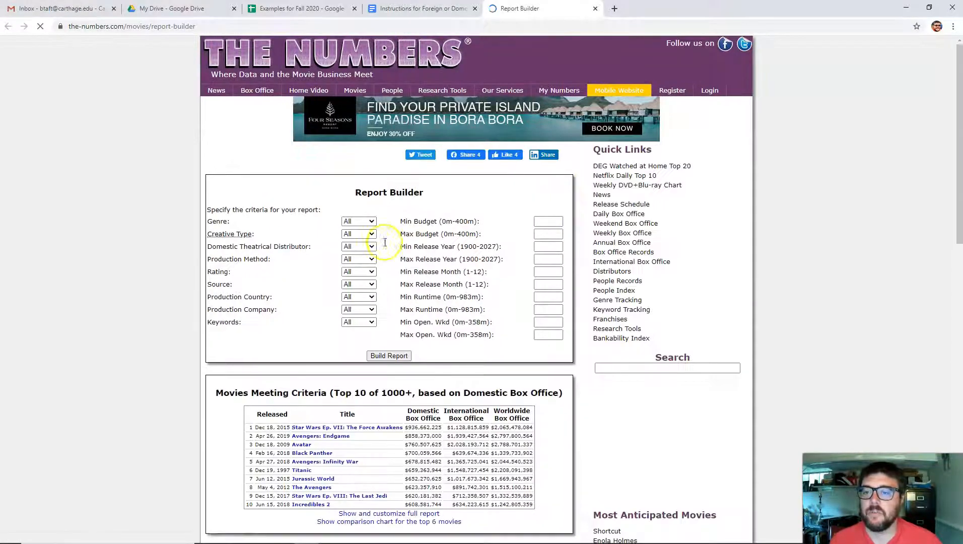
click(358, 222)
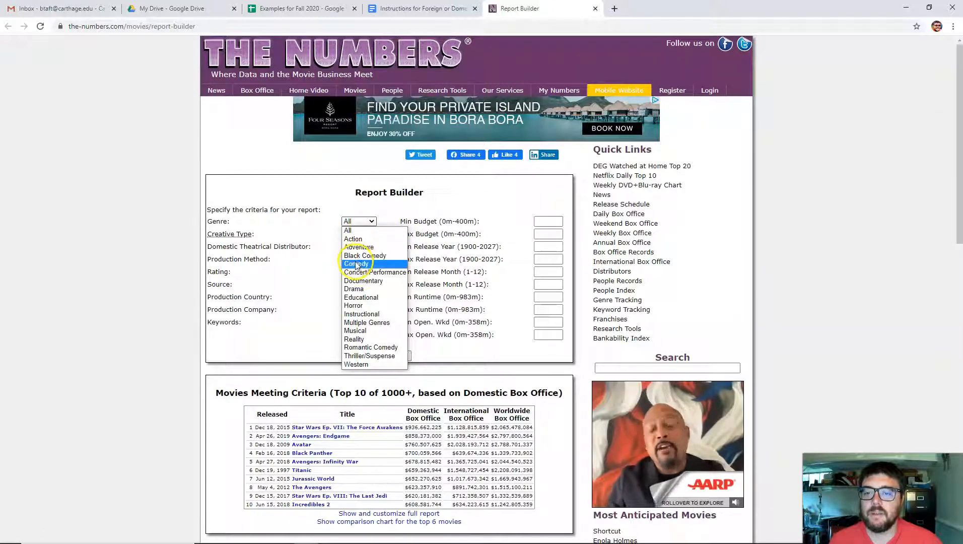
click(359, 264)
click(359, 233)
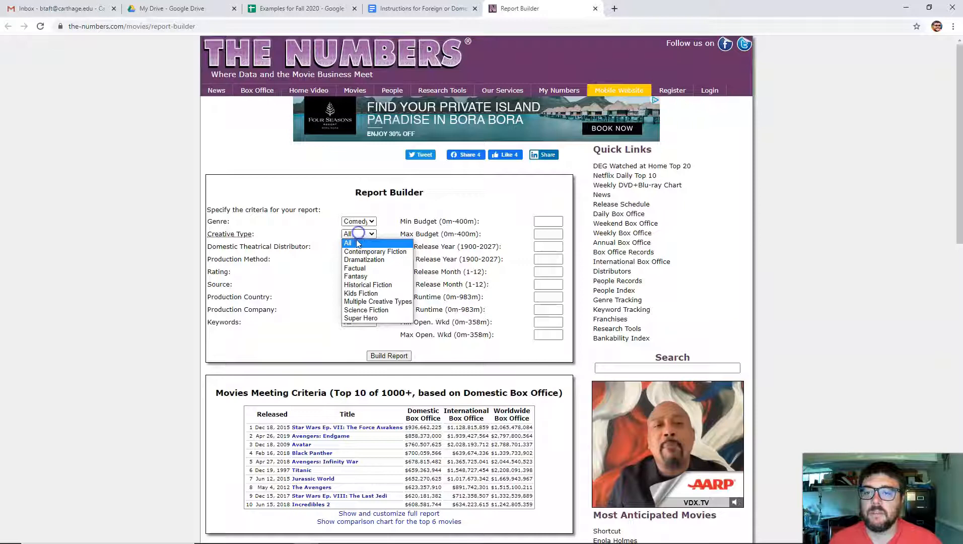
click(362, 310)
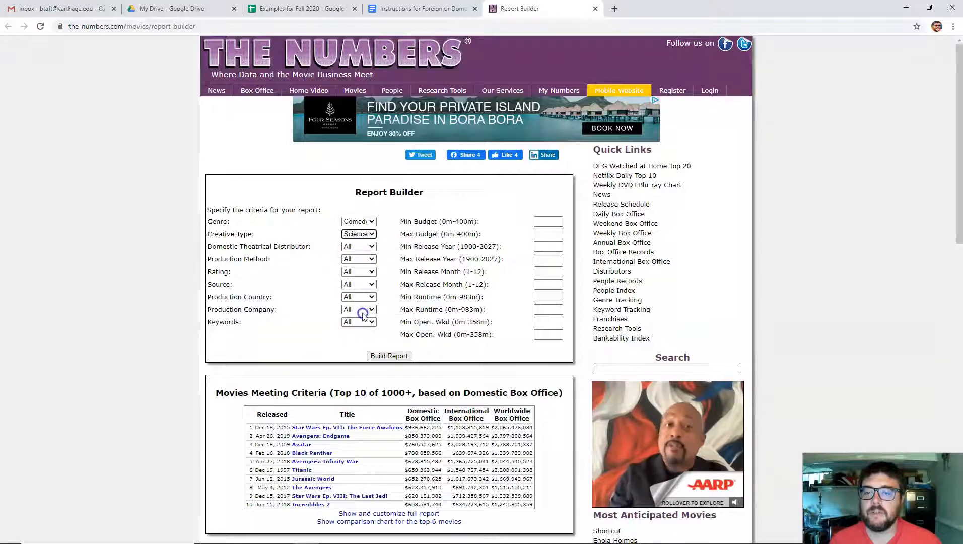
click(388, 356)
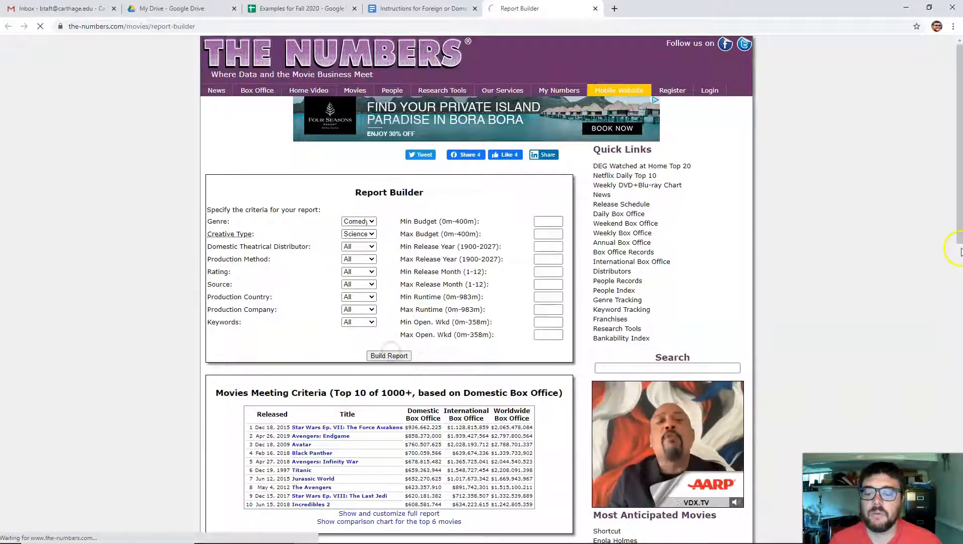
Open the full report for the Comedy and Science Fiction movies meeting the criteria
scroll(126, 246, down, 5)
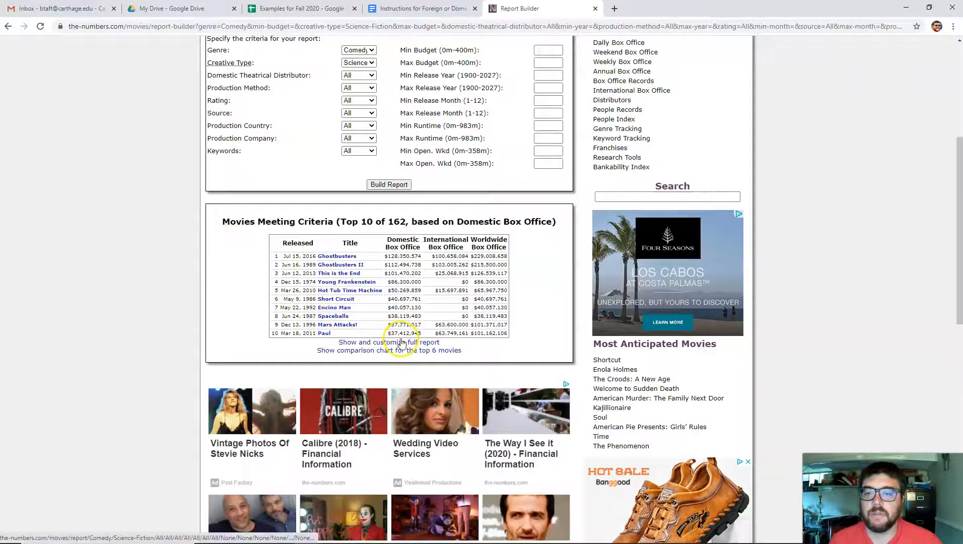
scroll(451, 312, down, 3)
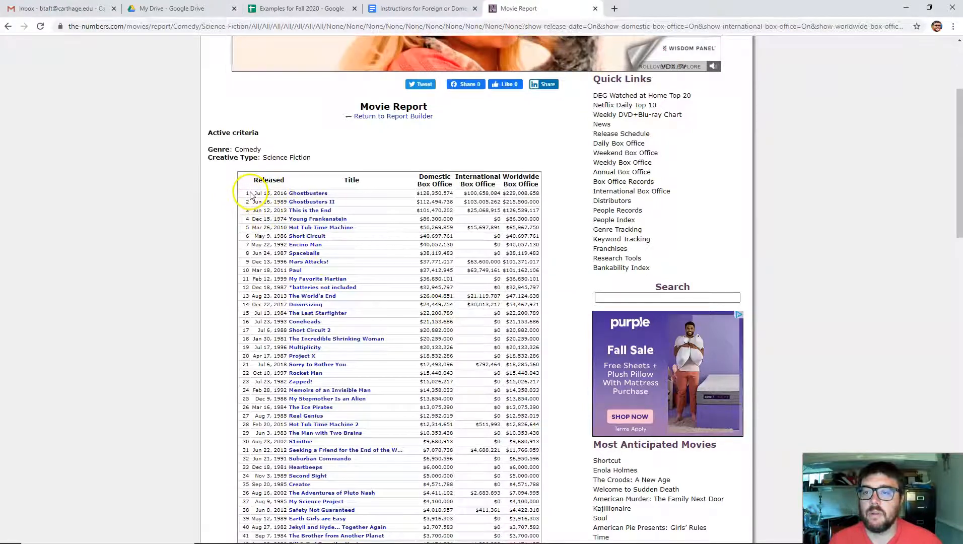
scroll(280, 51, up, 2)
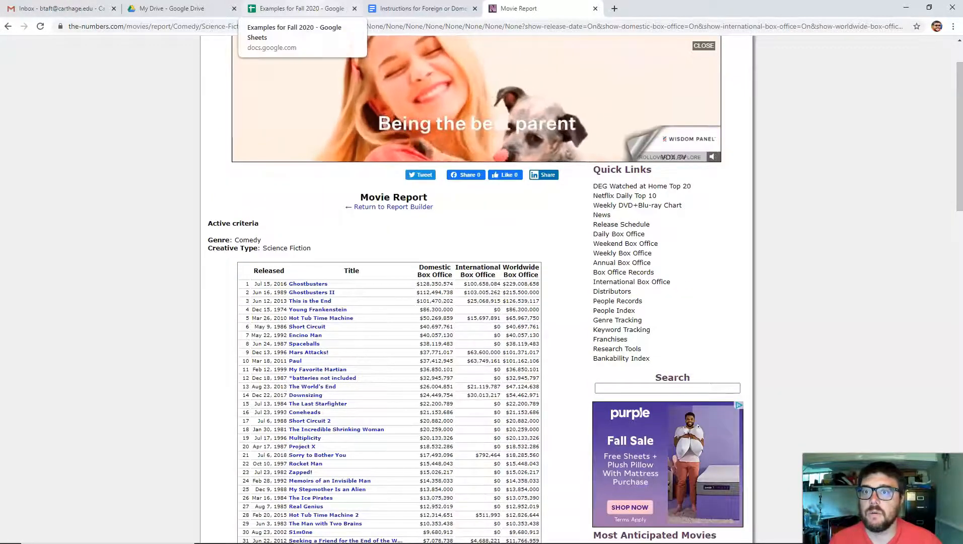
Switch to the Examples for Fall 2020 spreadsheet and add a new sheet named "Foreign or Domestic"
click(299, 8)
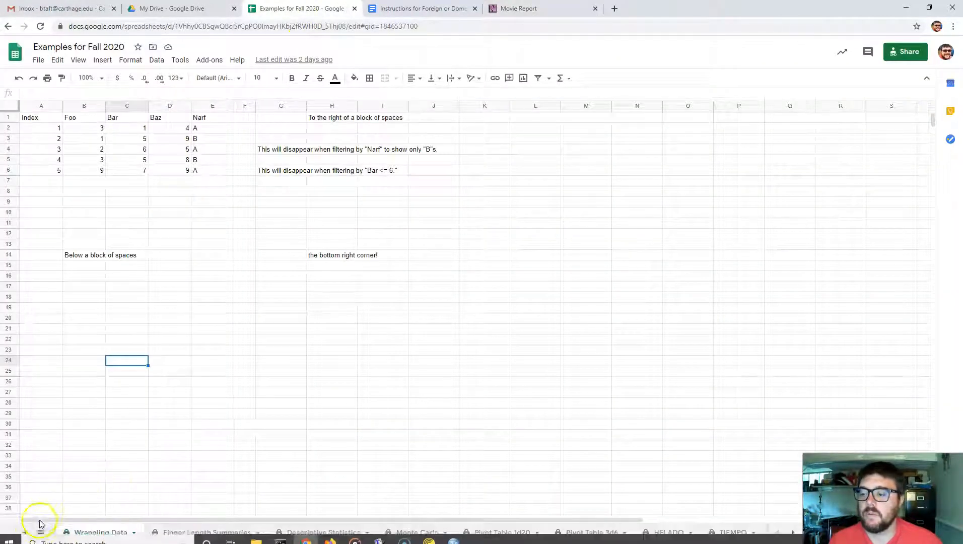
click(25, 533)
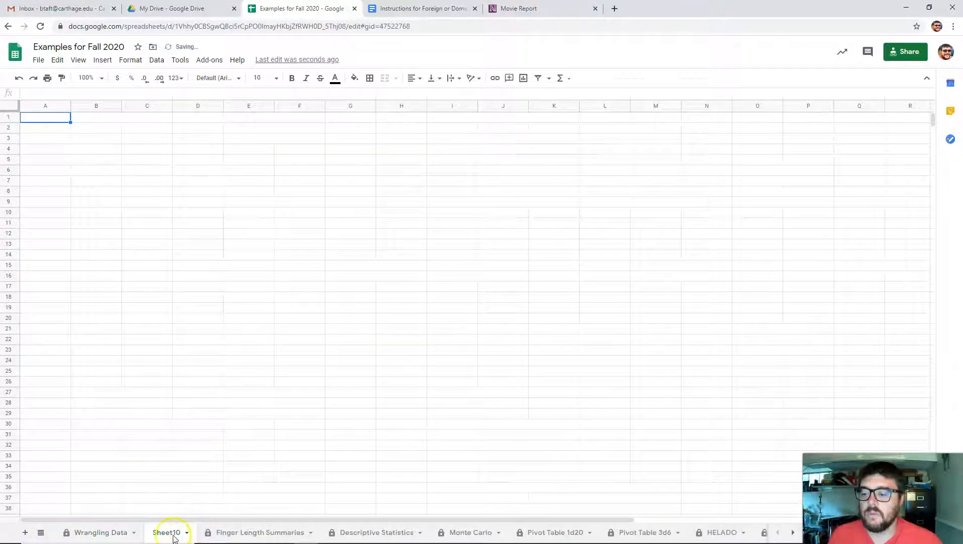
double_click(174, 537)
text(For)
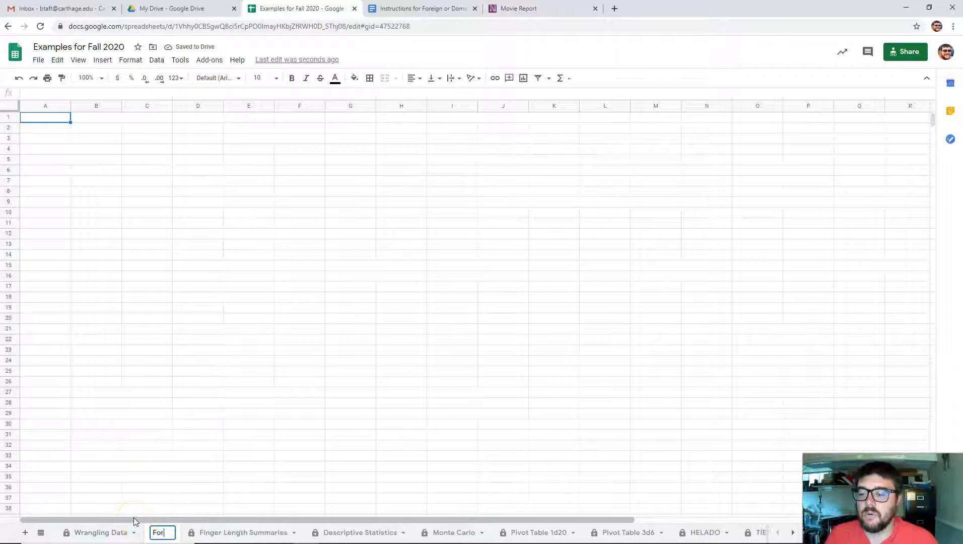
text(egin)
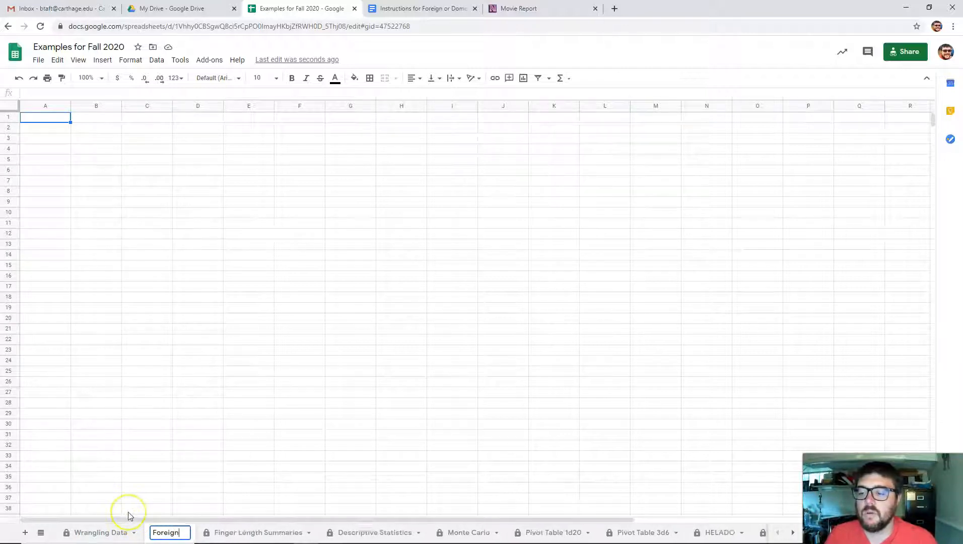
text( or Domestic)
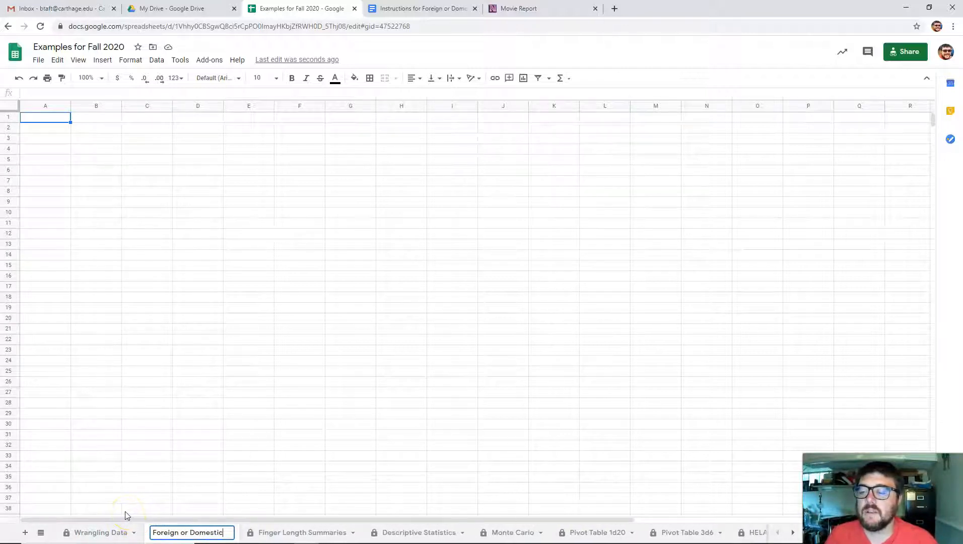
click(249, 168)
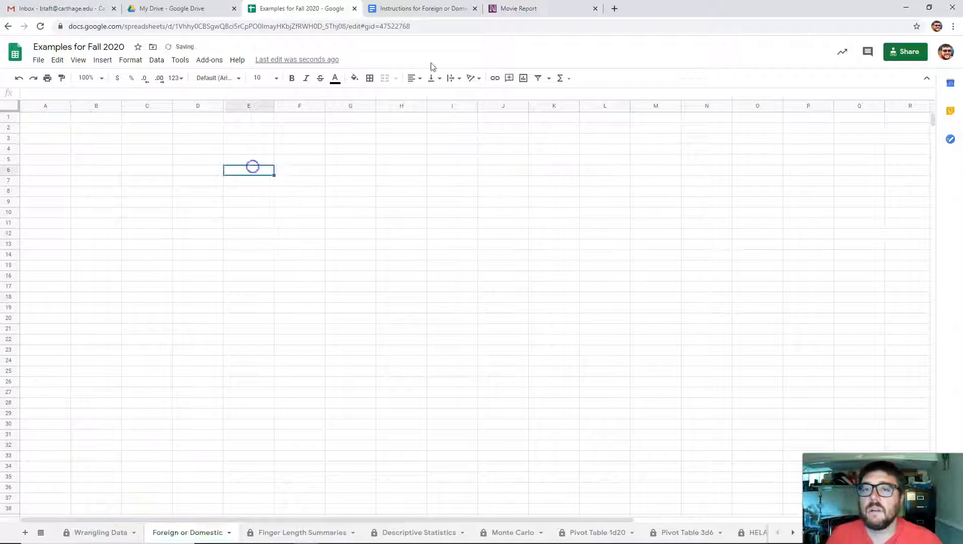
Return to the movie report and copy its table rows from Ghostbusters down to How to Talk to Girls at Parties
click(560, 5)
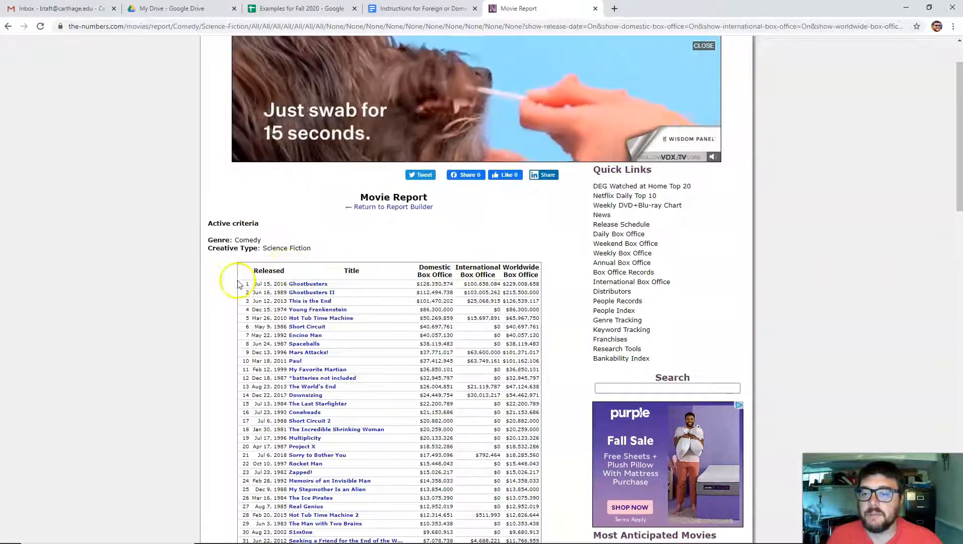
drag(242, 286, 552, 470)
drag(554, 521, 541, 367)
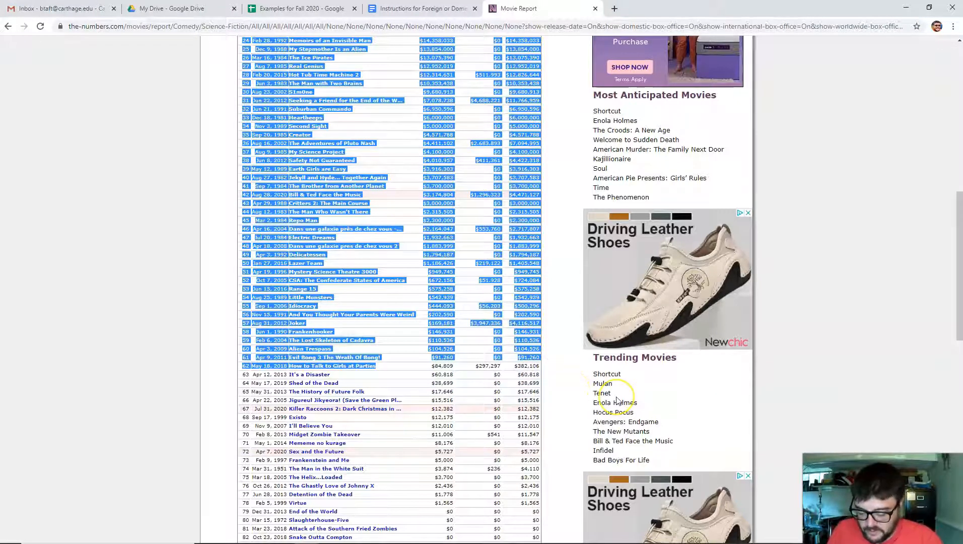
scroll(355, 224, up, 10)
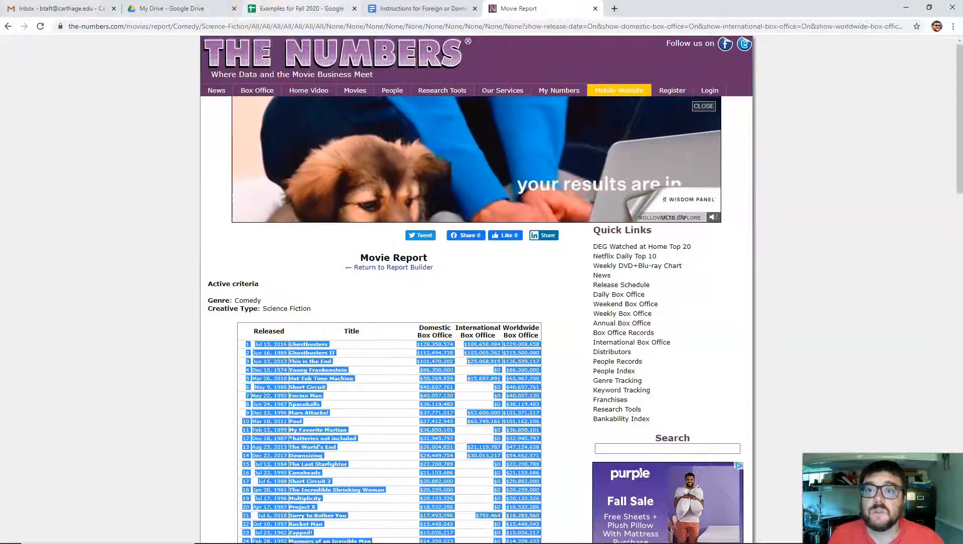
Paste the copied movie rows into the Foreign or Domestic sheet starting at cell A2
click(297, 9)
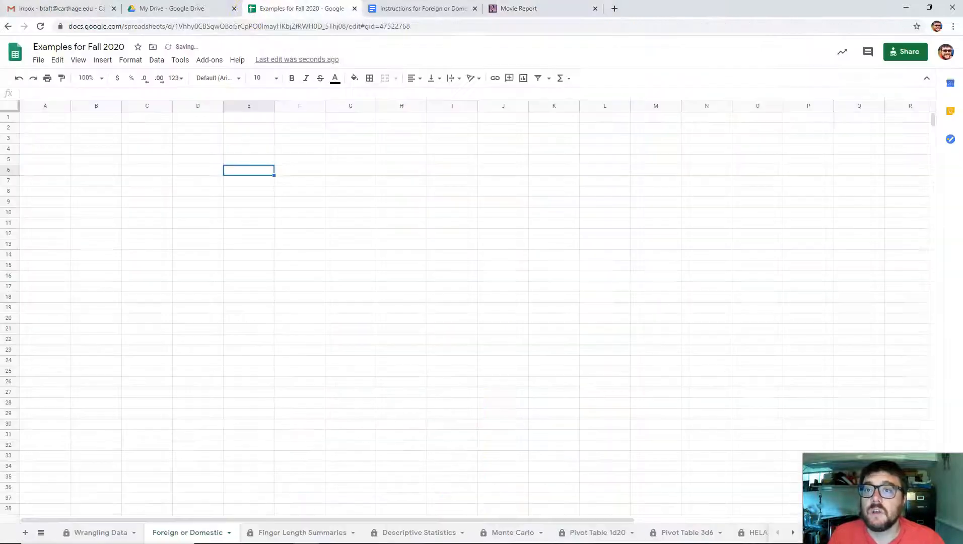
click(44, 129)
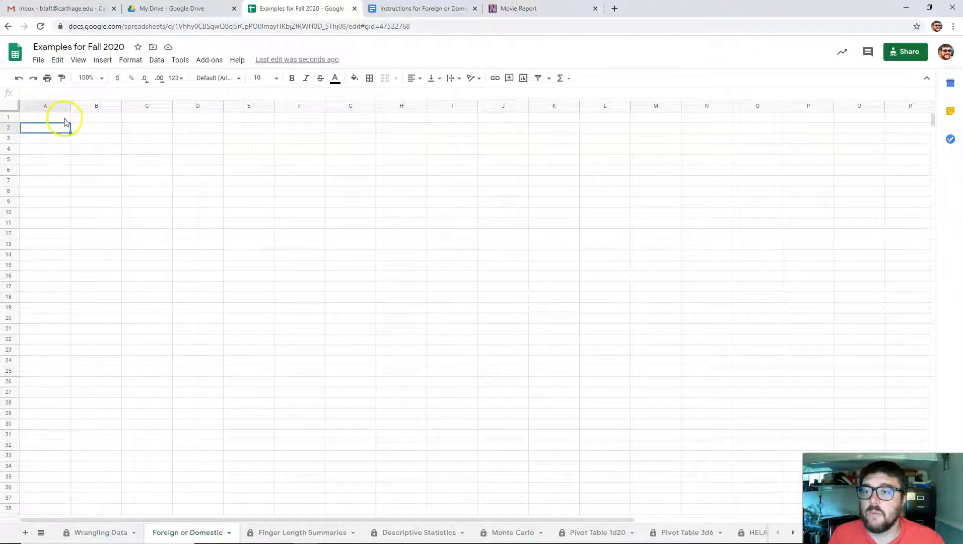
right_click(40, 129)
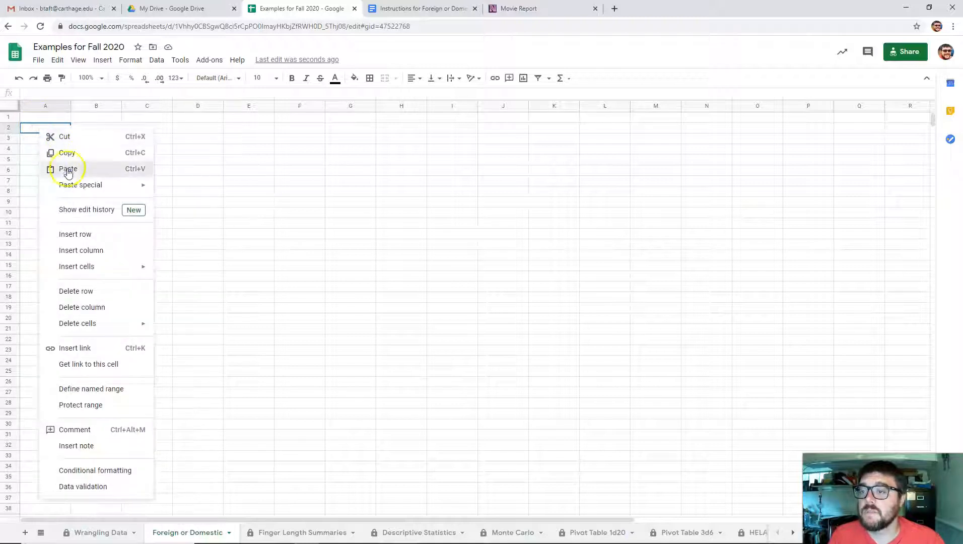
click(68, 170)
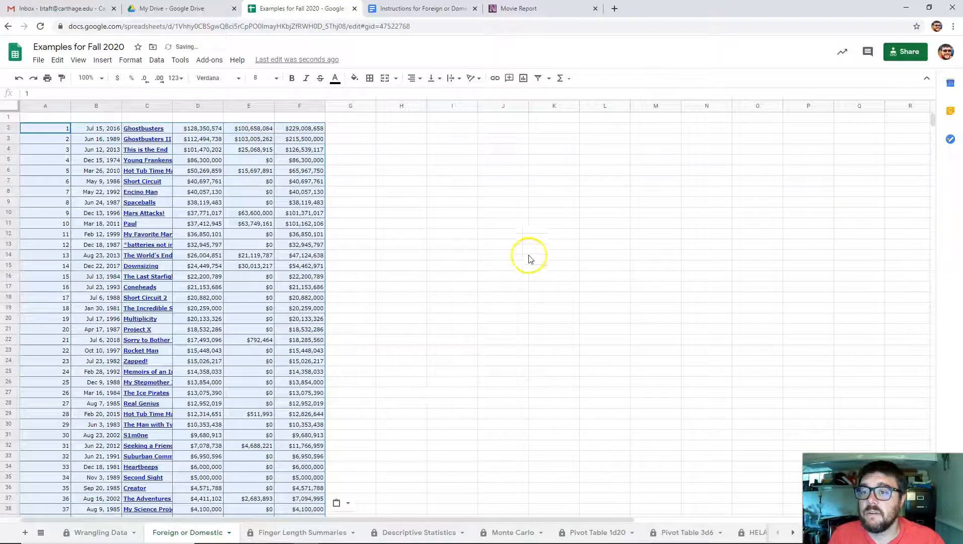
Enter the column headers Rank, Release Date, Title, Domestic and Foreign in cells A1 to E1
click(53, 119)
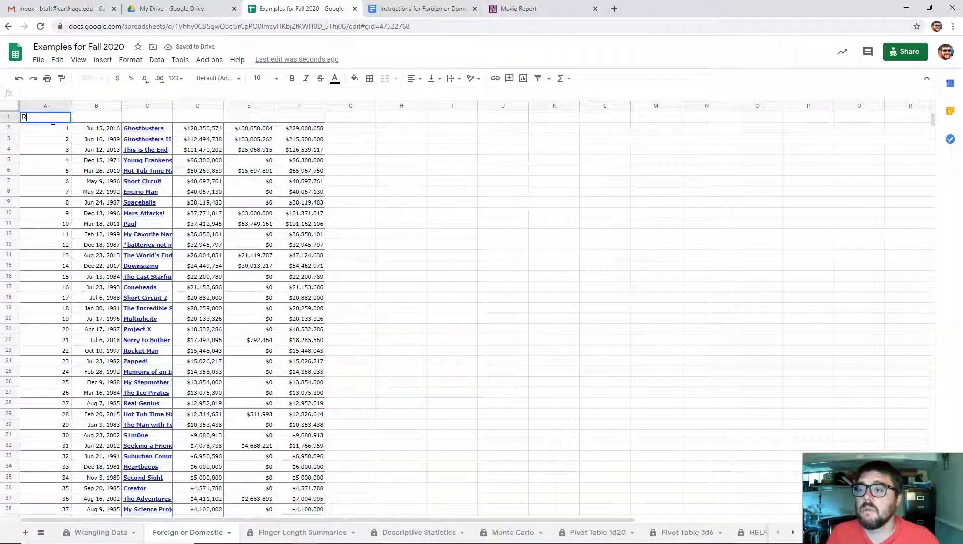
key(Tab)
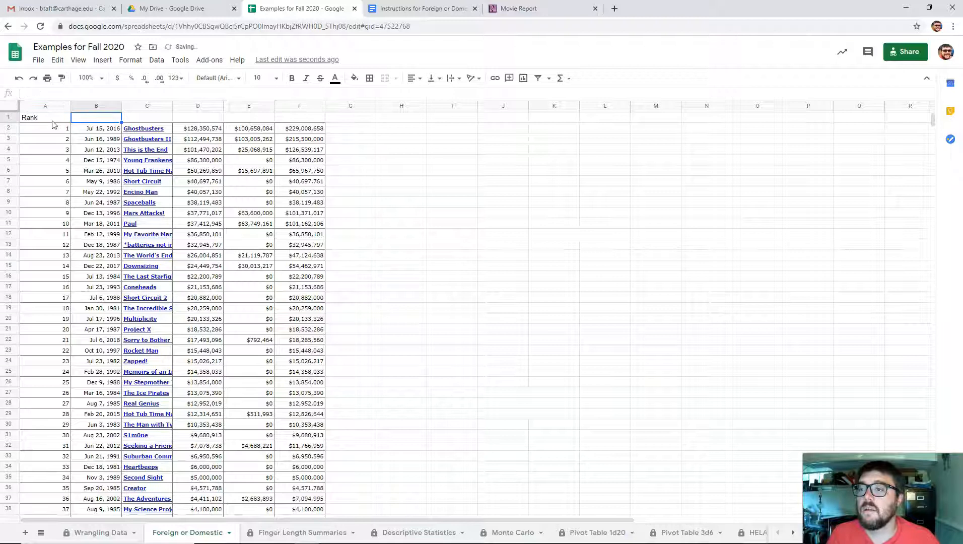
text(Release Dat)
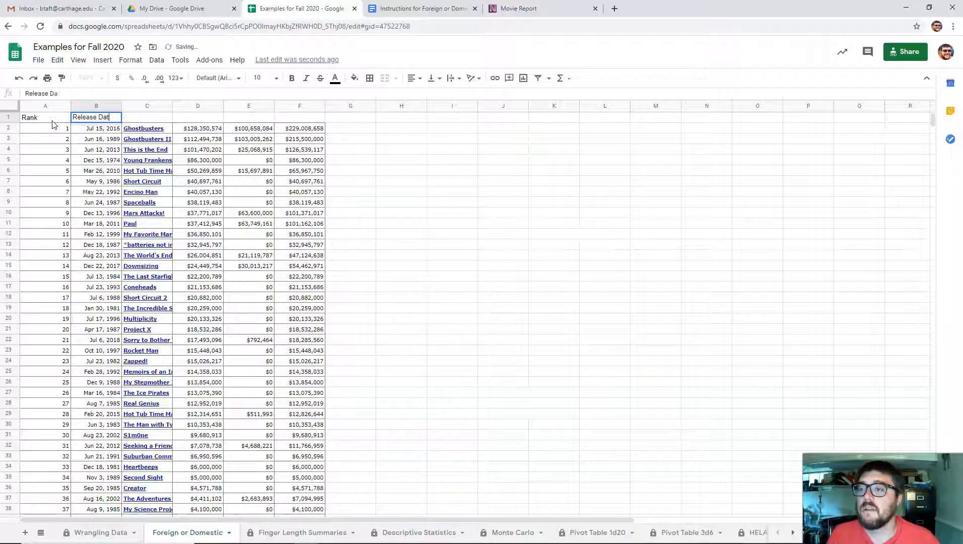
text(e)
key(Tab)
text(Title)
key(Tab)
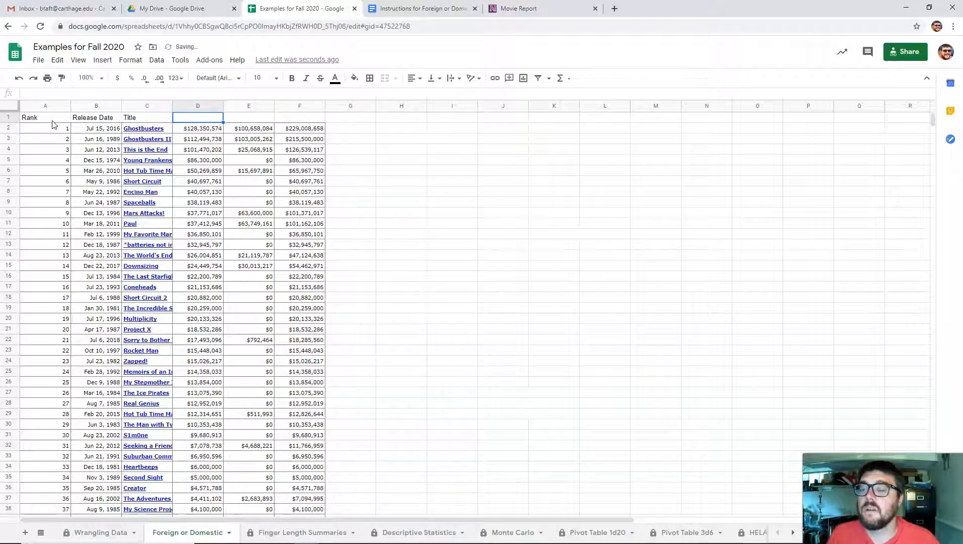
text(Domesti)
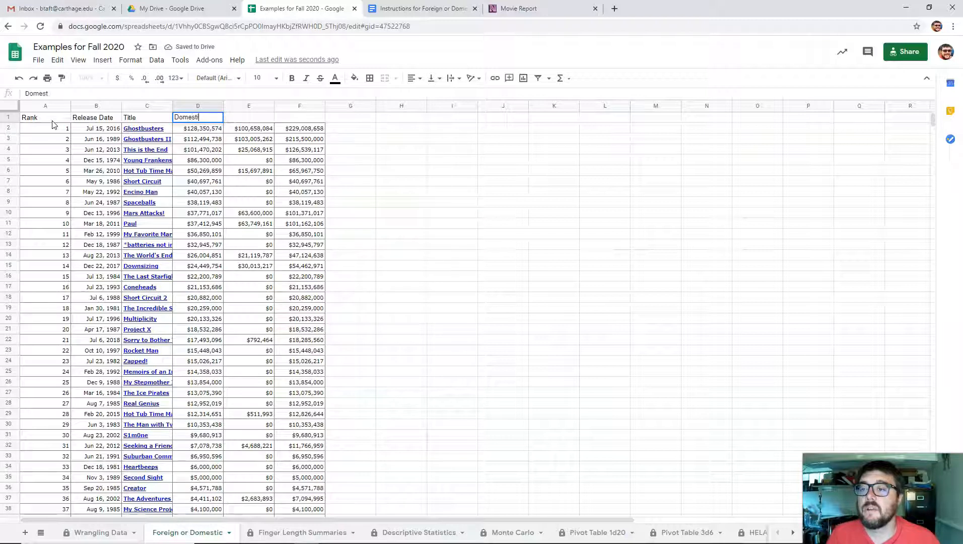
text(c)
key(Tab)
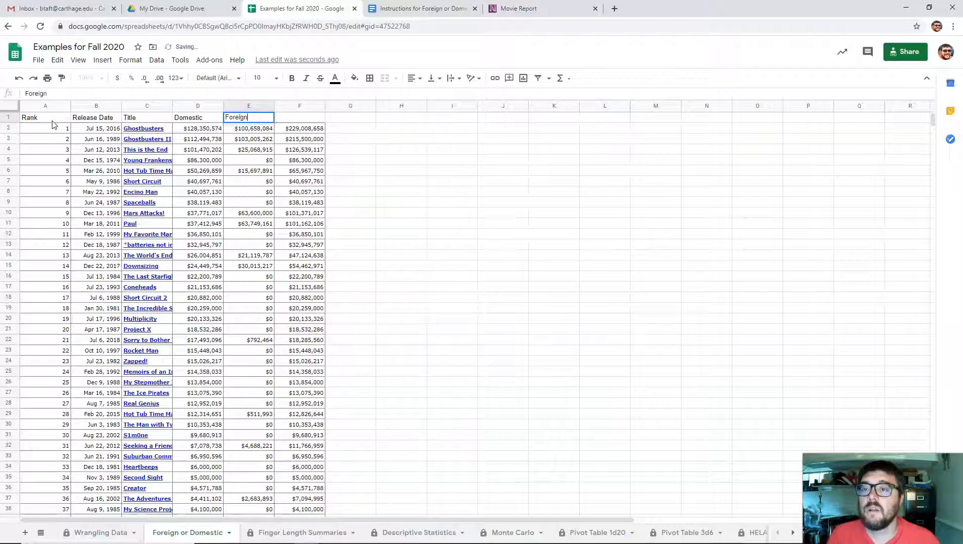
text(Foreign)
key(Tab)
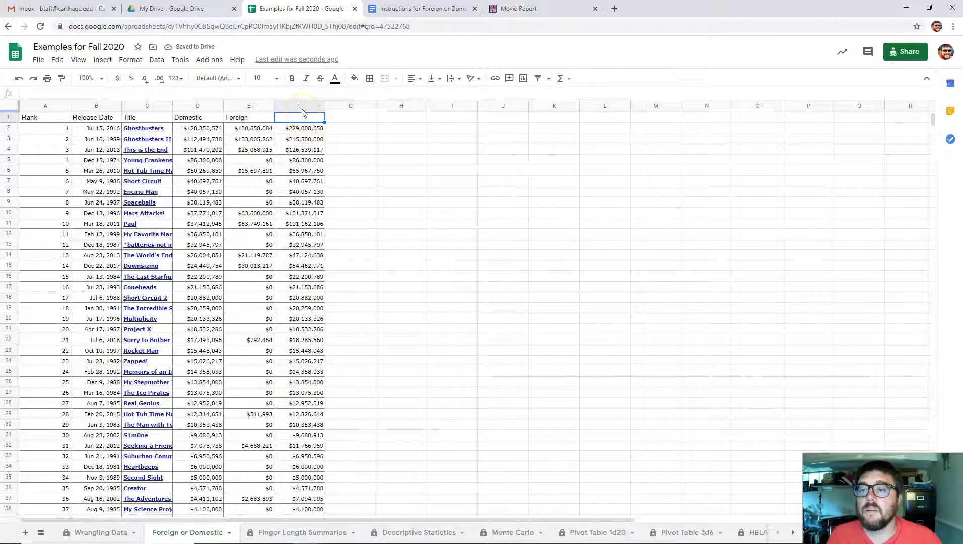
Delete column F, which holds the worldwide box office figures
click(301, 107)
right_click(302, 107)
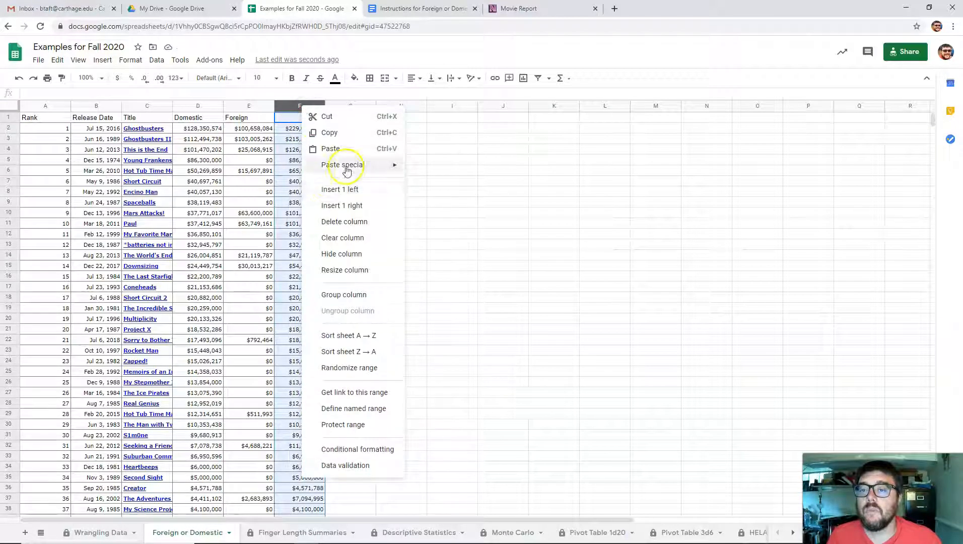
click(354, 222)
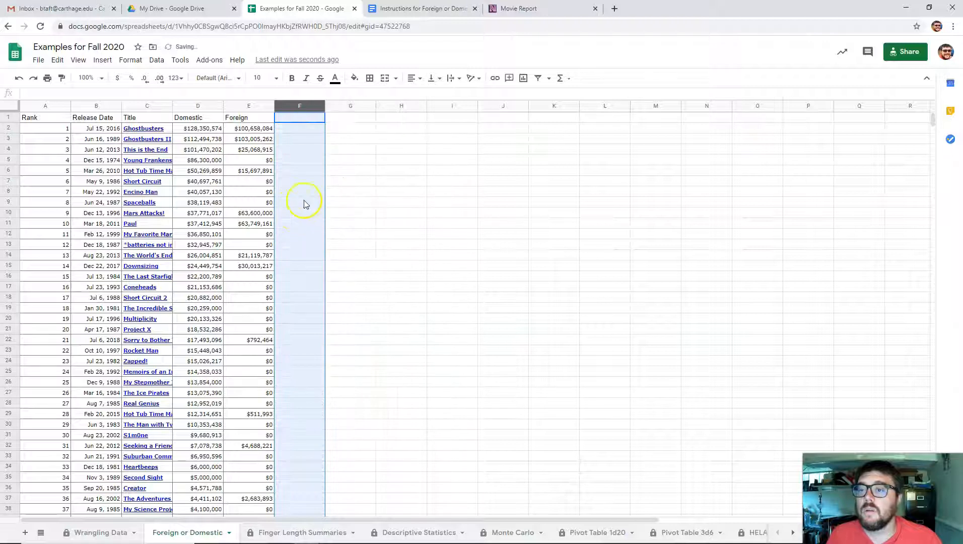
Enter the header "Genre" in F1 and the value "Scifi Comedy" in F2
click(313, 149)
click(314, 120)
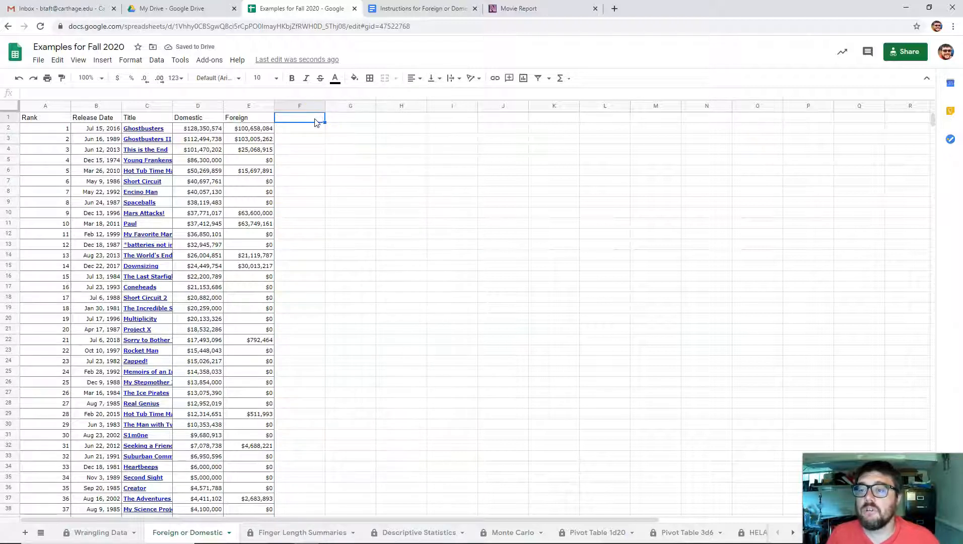
text(Genre)
key(Return)
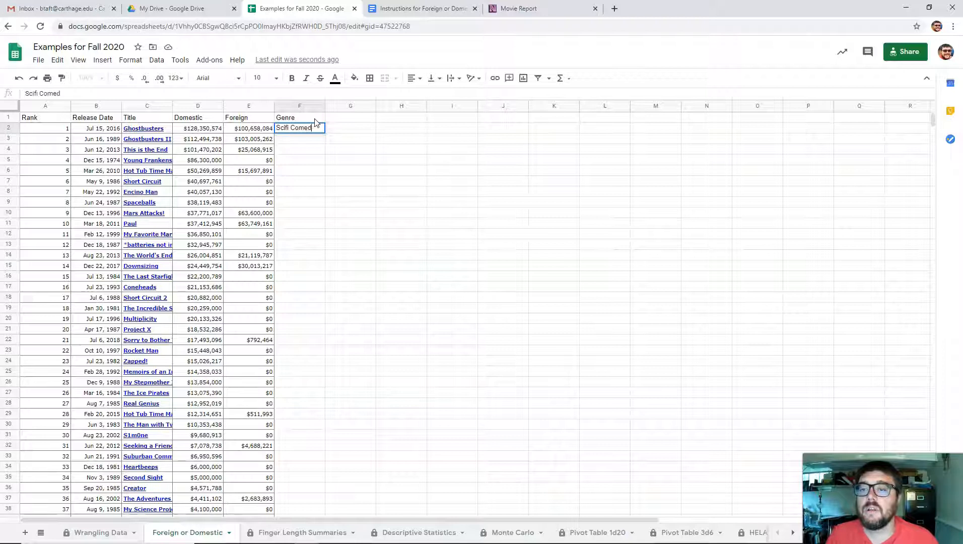
text(Scifi Comedy)
key(Return)
Fill "Scifi Comedy" down the Genre column from F2 to F62, leaving the text without italics
key(Left)
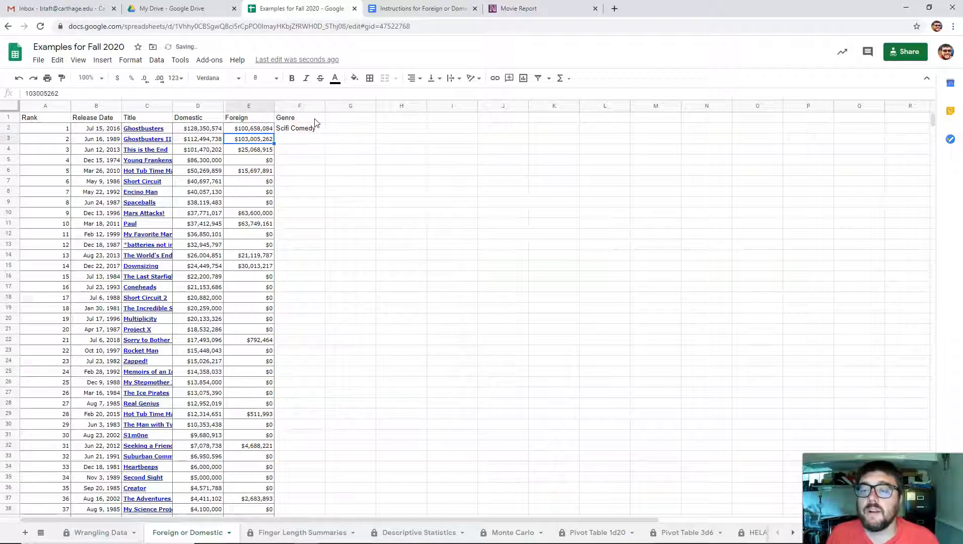
key(ctrl+Down)
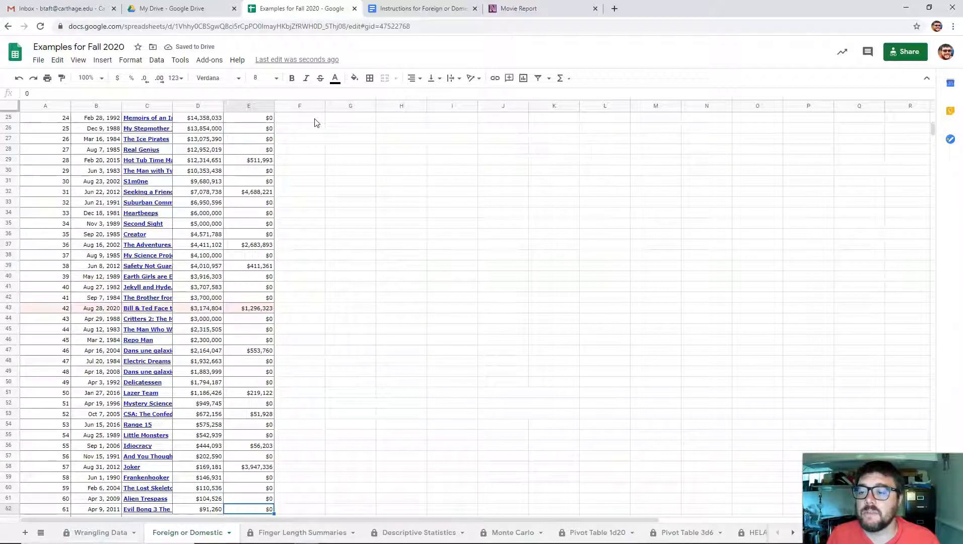
key(Right)
key(ctrl+shift+Up)
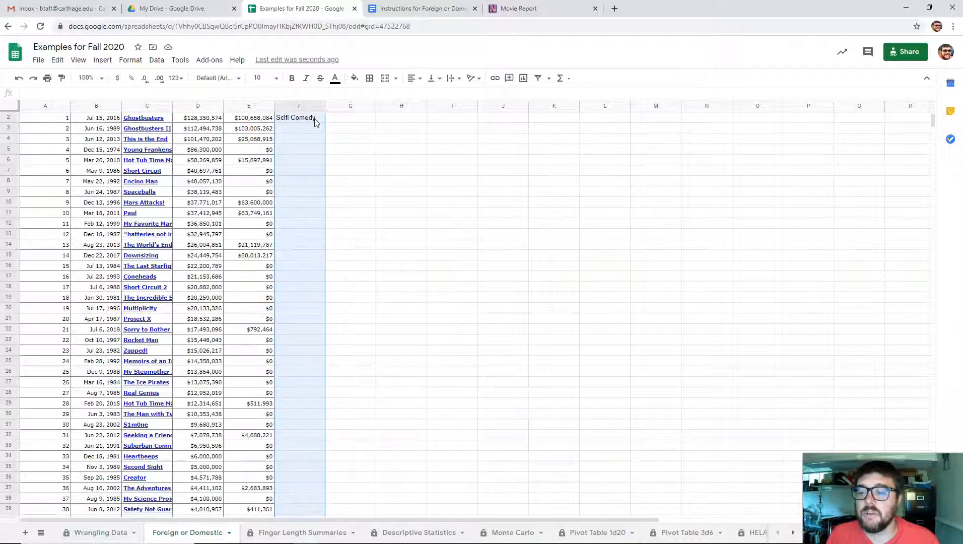
key(ctrl+d)
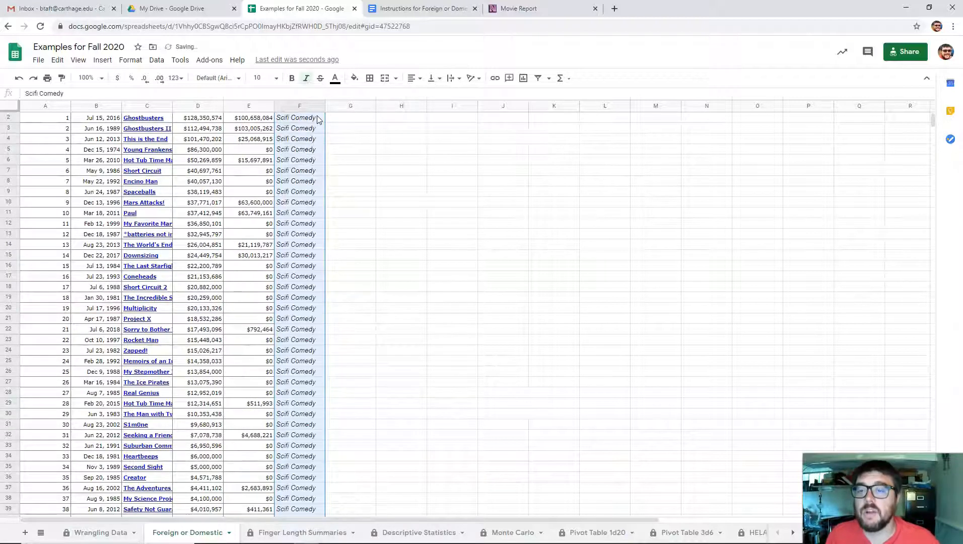
key(ctrl+i)
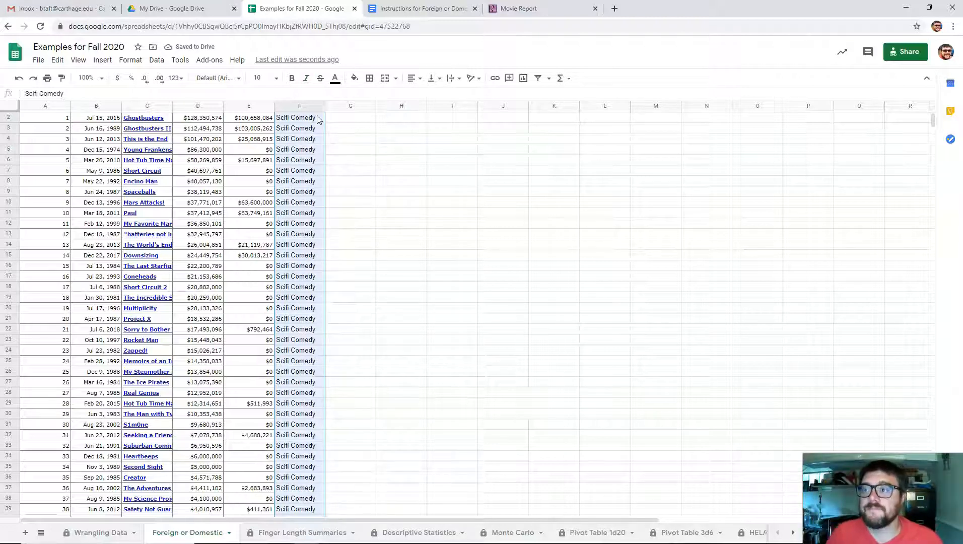
Clear the incomplete last entry, "How to Talk to Girls at Parties", with its rank and release date from row 63
key(ctrl+Up)
key(Left)
key(Left)
key(Left)
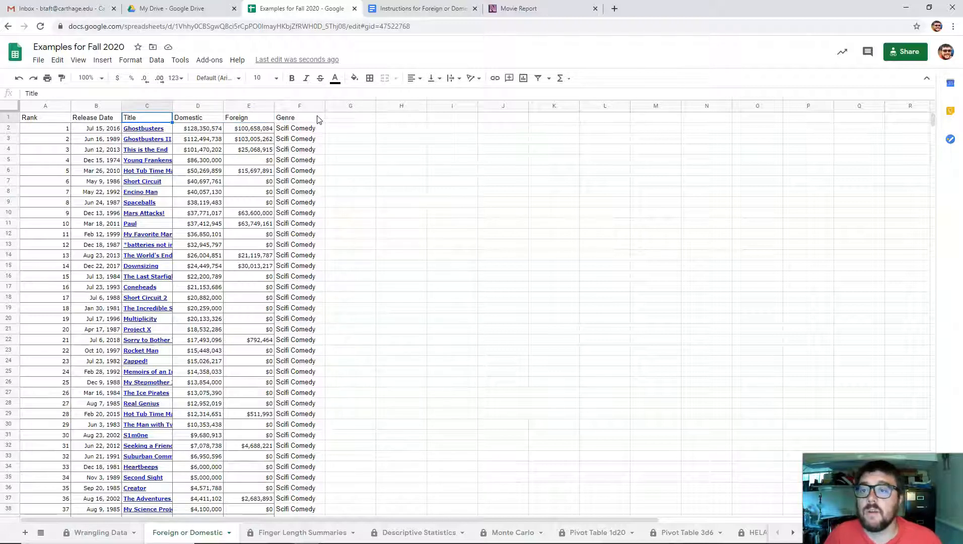
key(ctrl+Down)
key(Down)
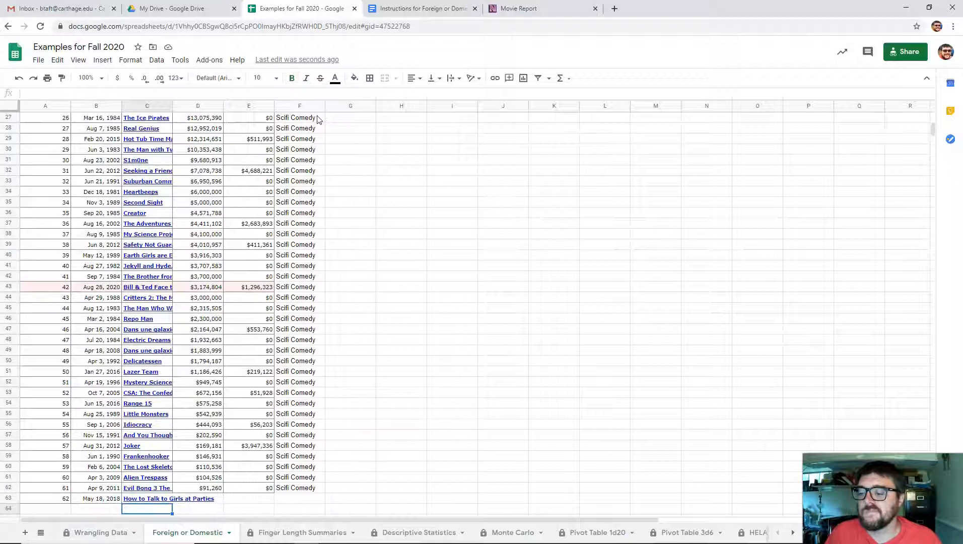
key(Up)
key(shift+Left)
key(shift+Left)
key(Delete)
key(Right)
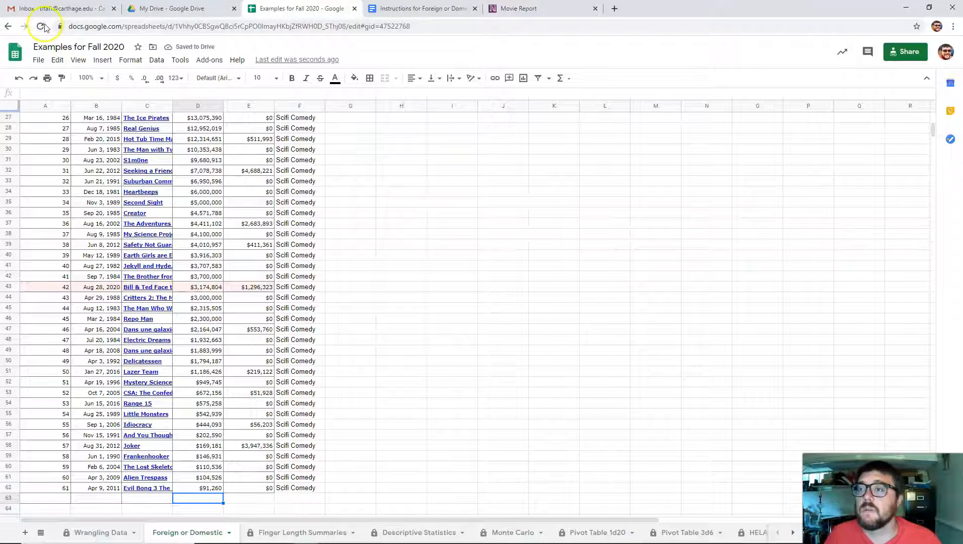
On The Numbers, build a Comedy report with creative type Kids Fiction and show the full report
click(541, 10)
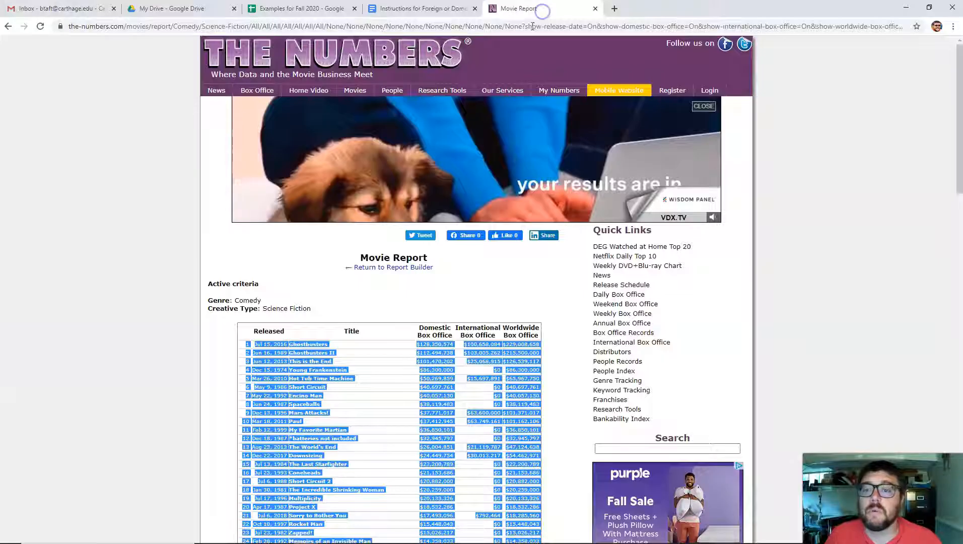
click(426, 268)
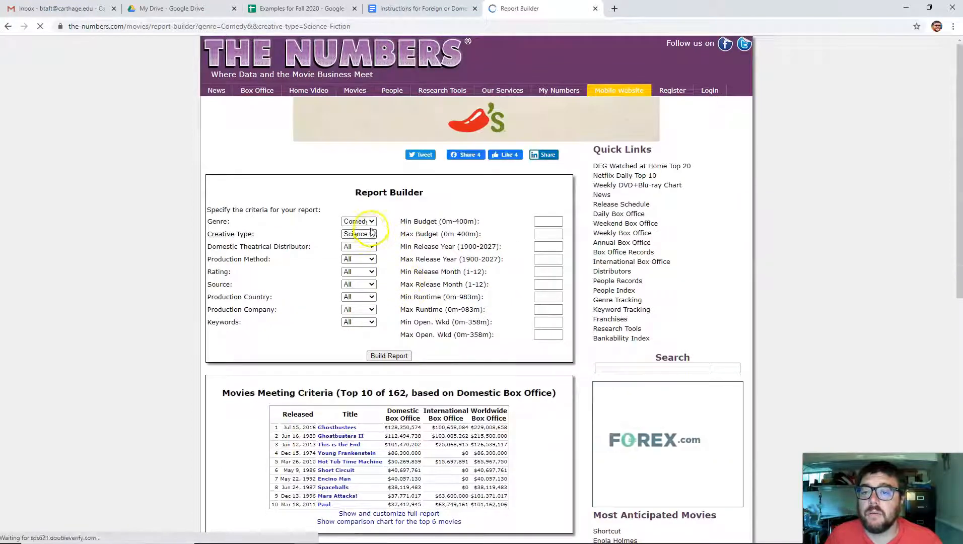
click(362, 234)
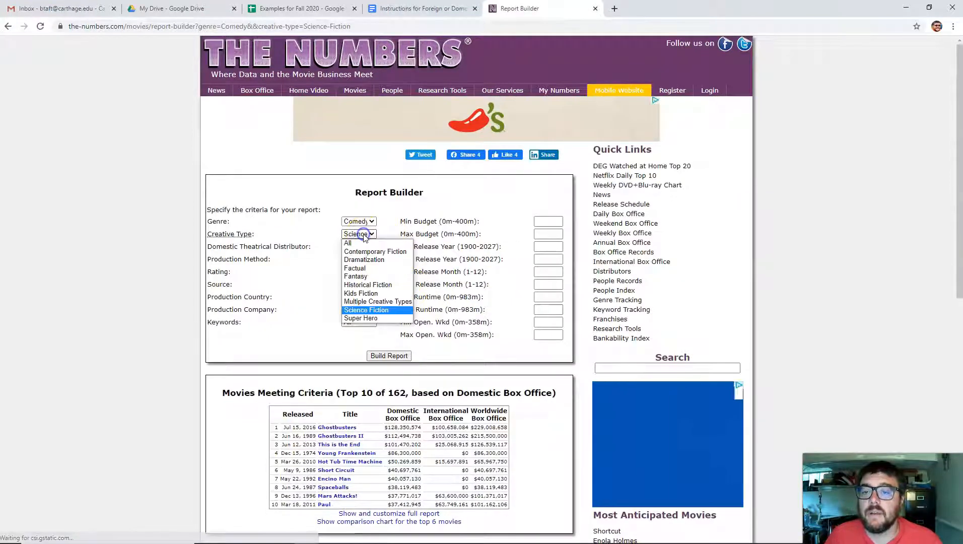
click(361, 293)
click(384, 355)
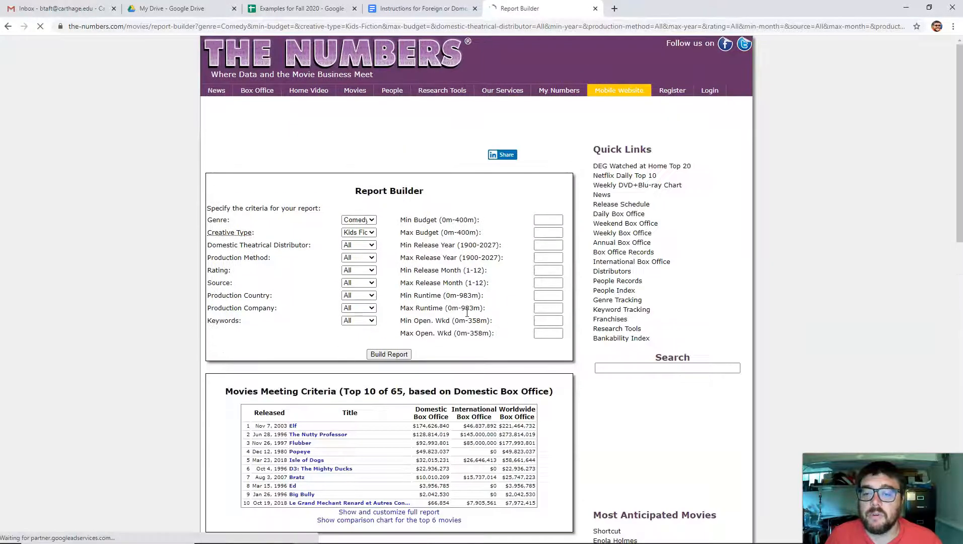
click(436, 514)
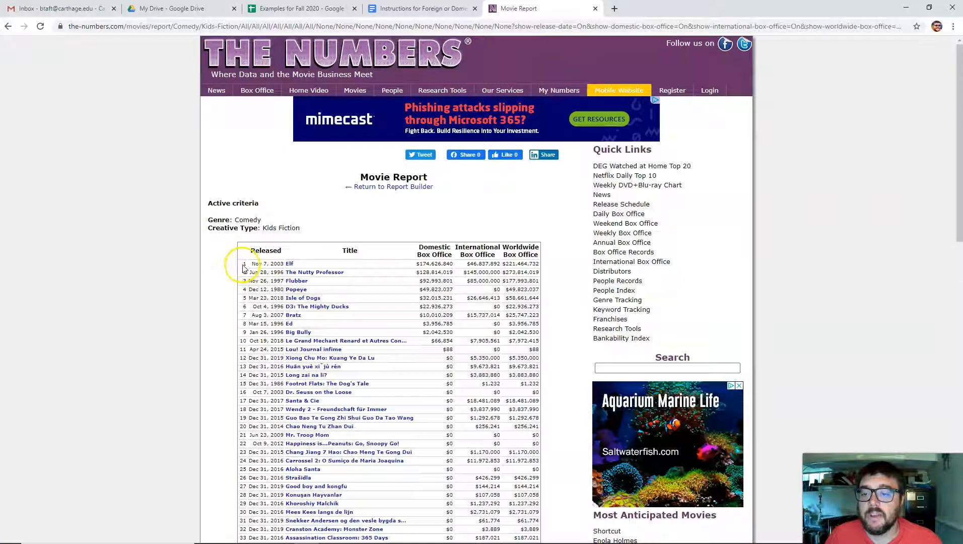
Copy the report rows from Elf through Paw Patrol: Big Screen Takeover and paste them into the Google Sheets sheet at A63
drag(257, 272, 539, 489)
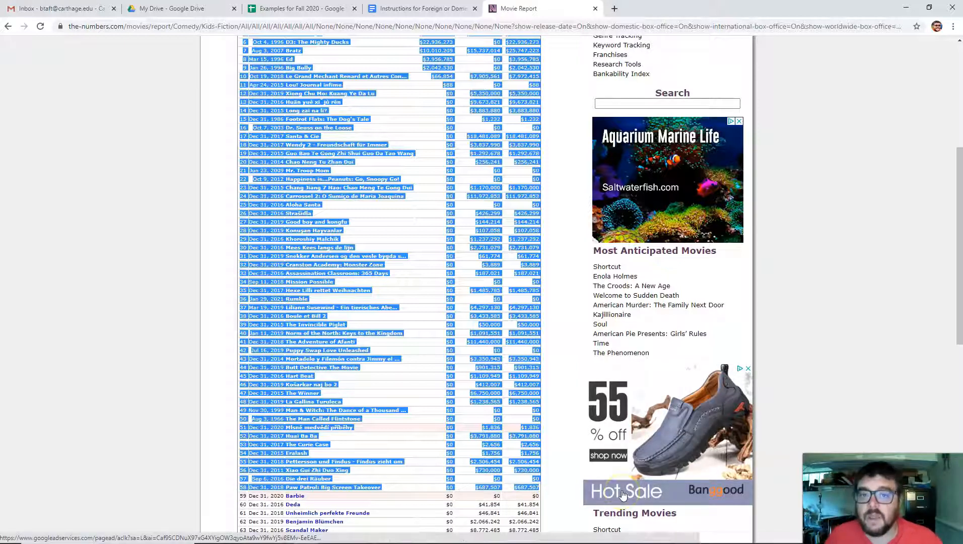
click(326, 8)
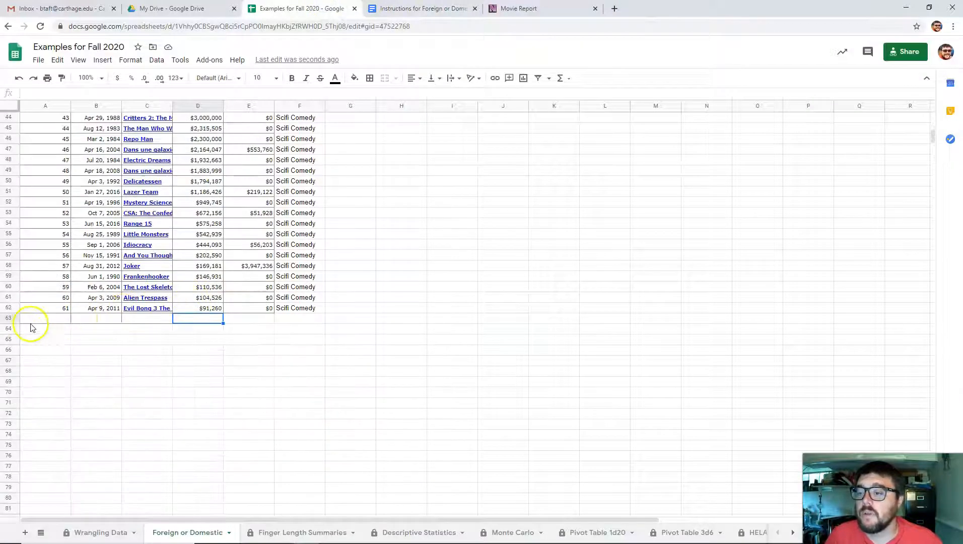
click(46, 321)
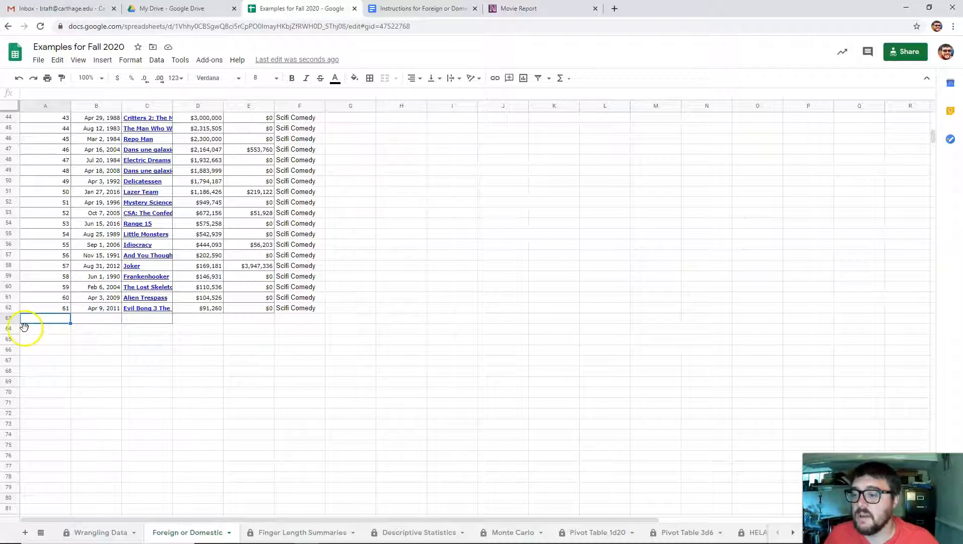
key(ctrl+v)
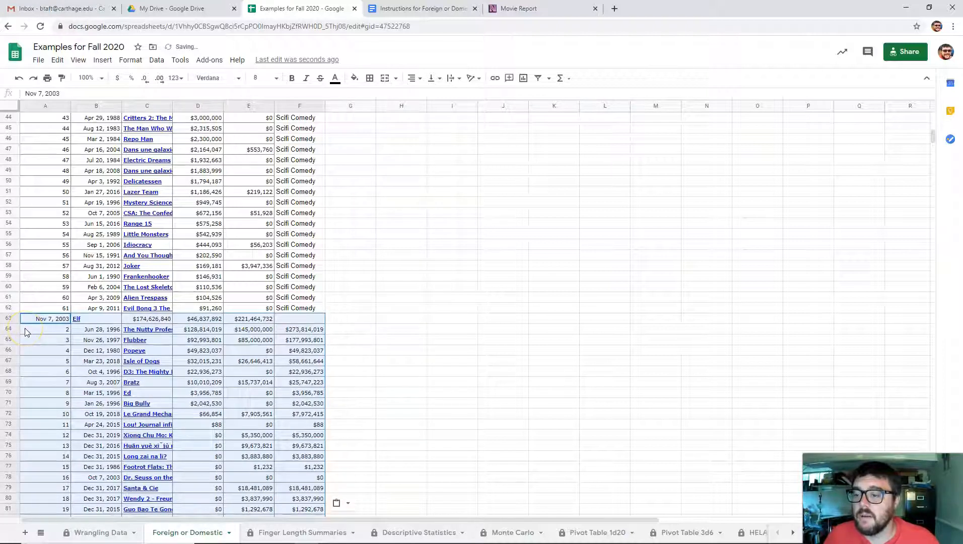
Shift the misaligned Elf entry in row 63 one column over to start in column B, and enter rank 1 in A63
click(99, 332)
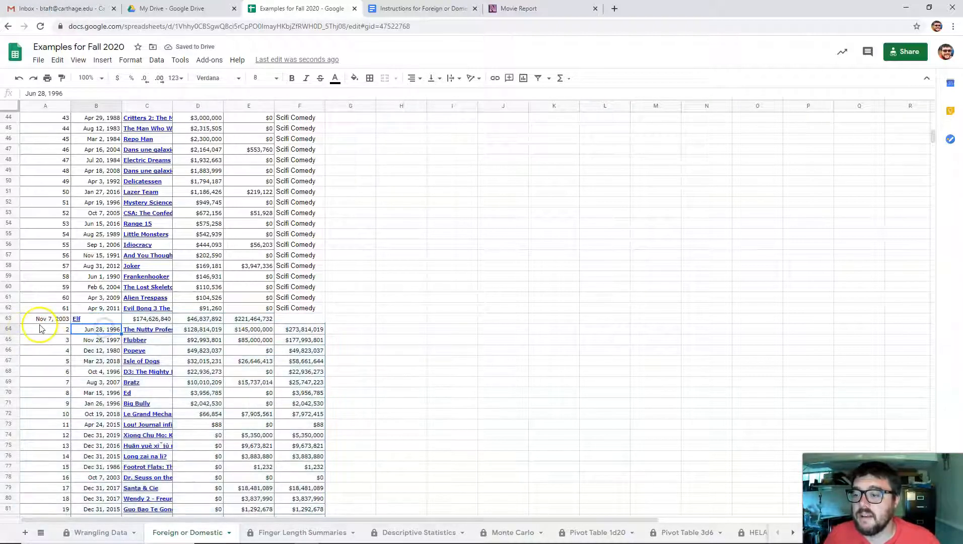
drag(47, 321, 285, 316)
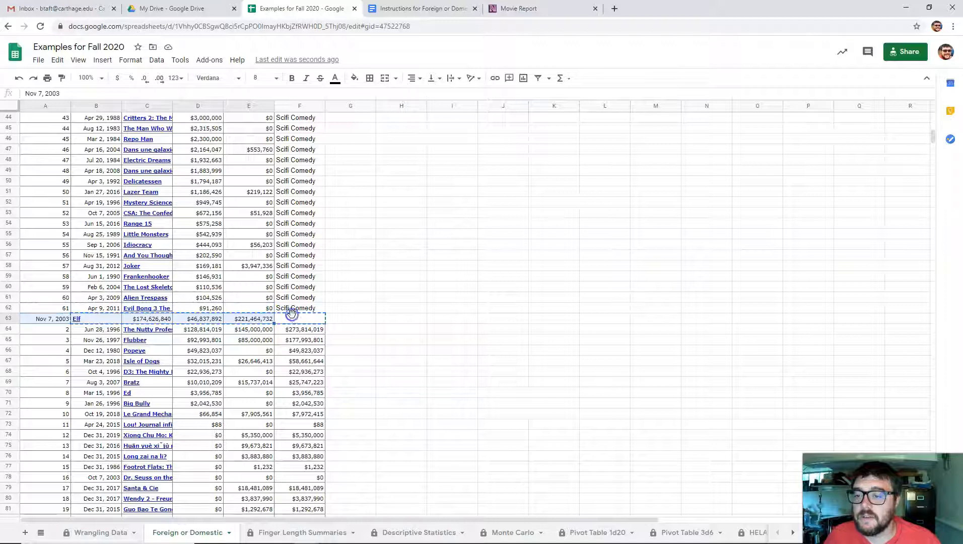
drag(292, 313, 292, 314)
click(63, 316)
text(1)
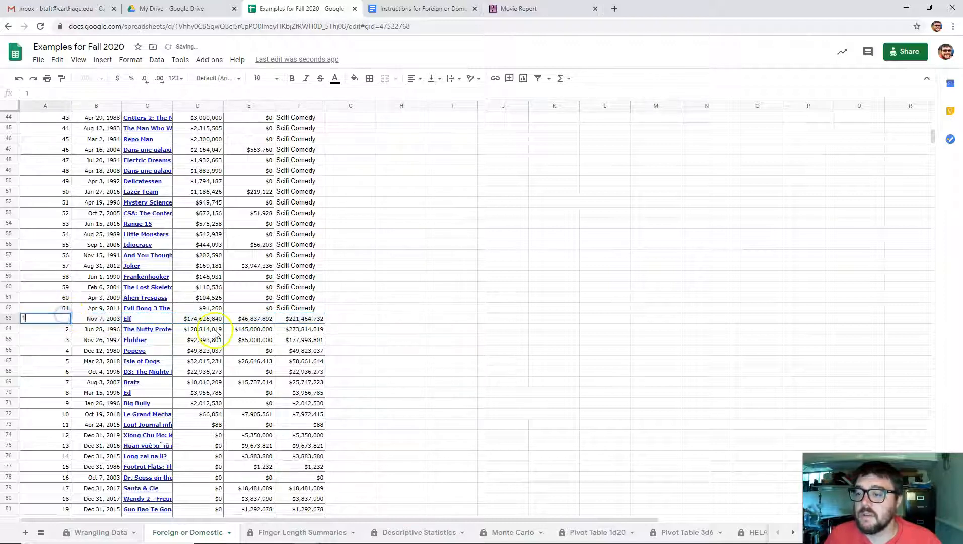
drag(408, 333, 404, 337)
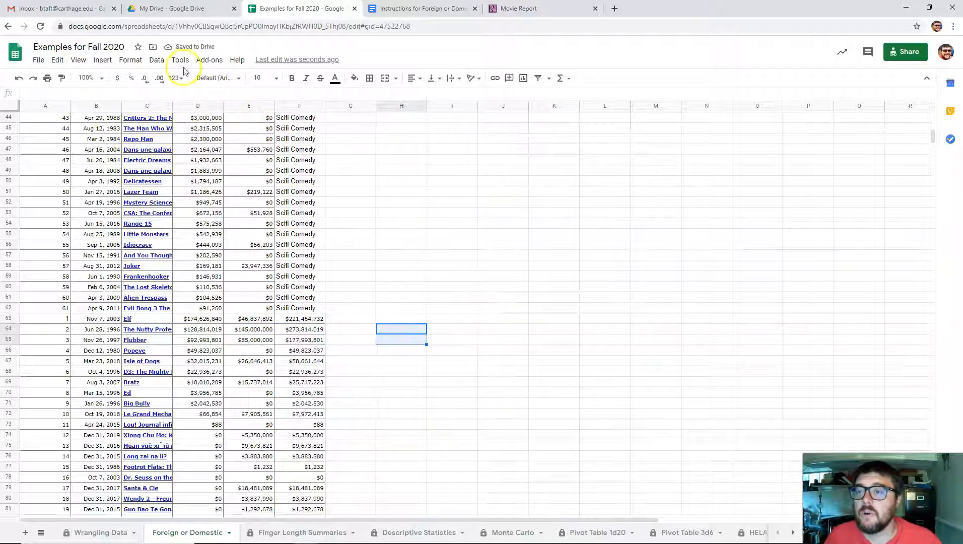
Freeze the header row of the Foreign or Domestic sheet
click(76, 61)
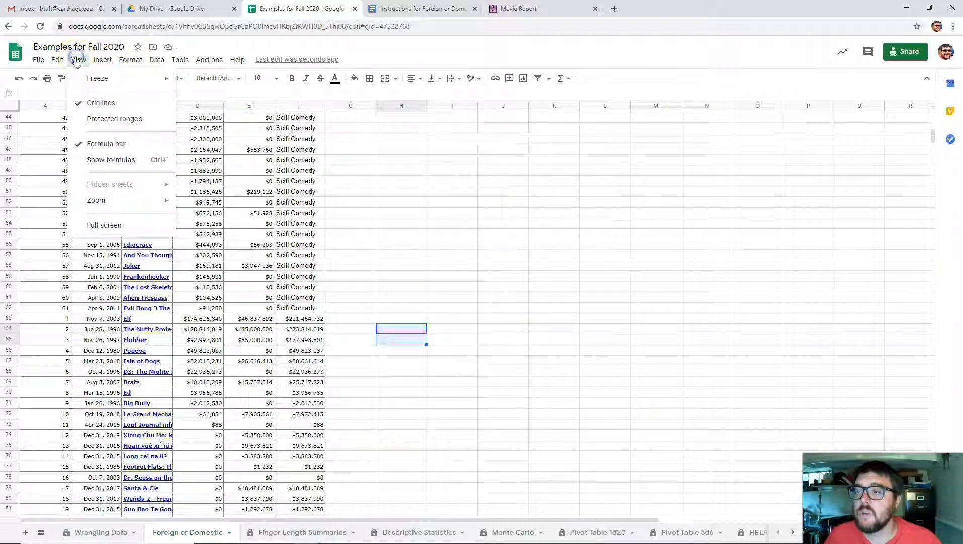
mouse_move(101, 78)
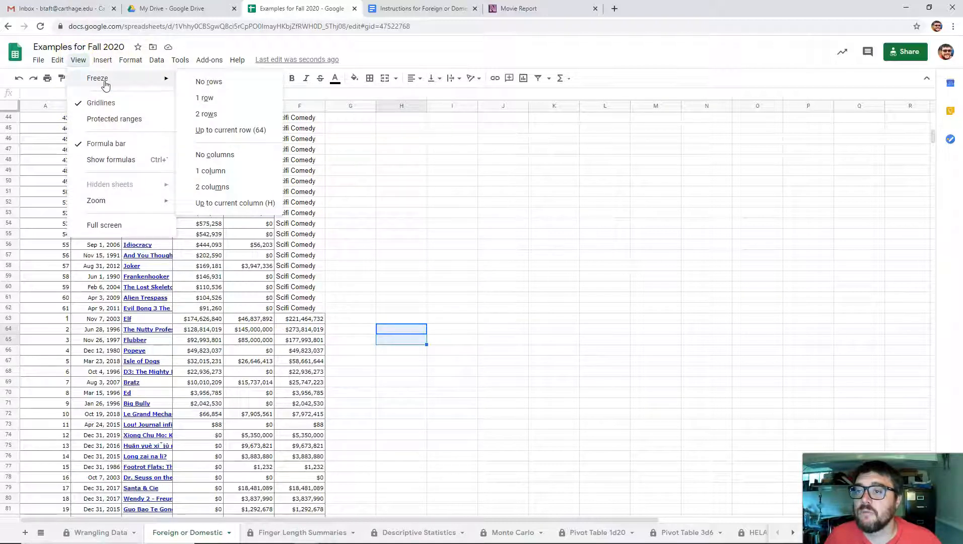
click(231, 101)
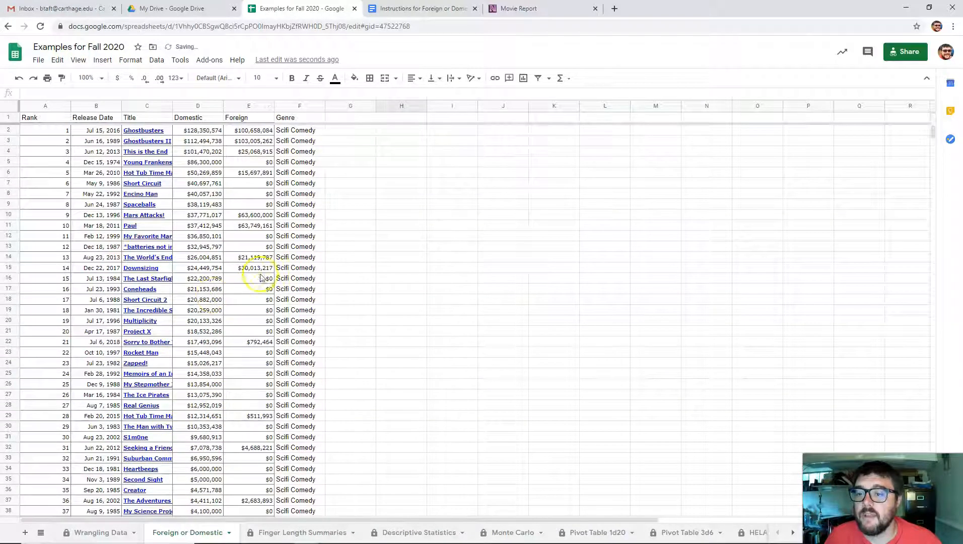
Enter the genre "Kids' Comedy" in F63 and fill it down to F120, replacing the worldwide figures
click(297, 238)
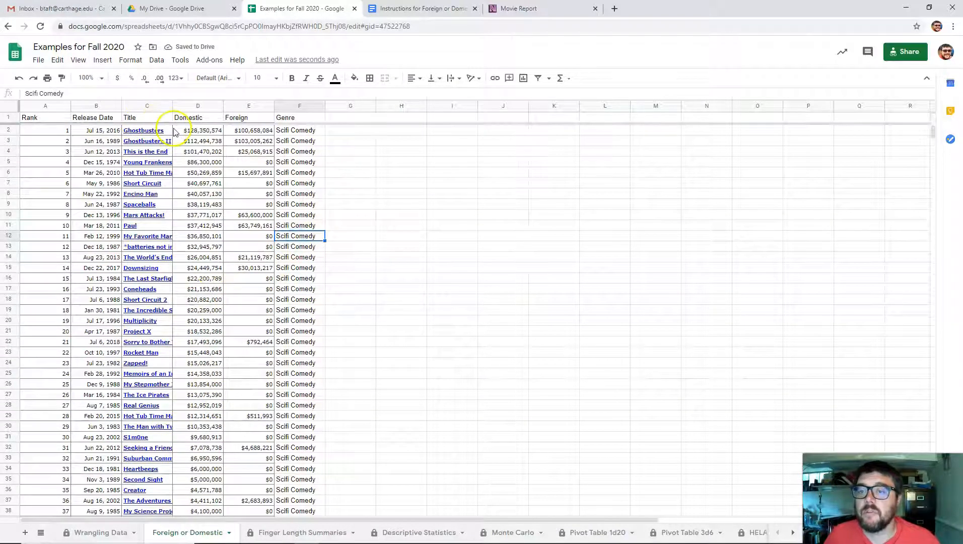
key(ctrl+Down)
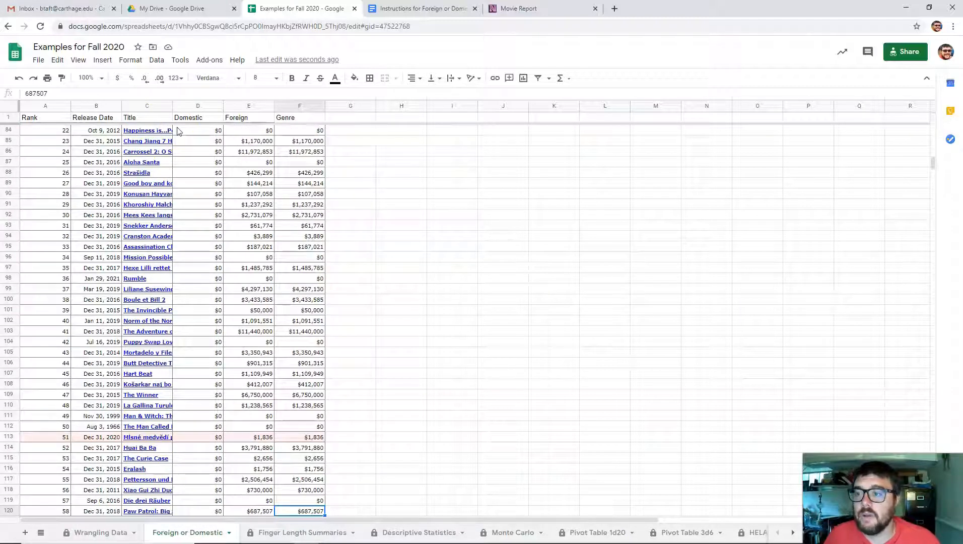
scroll(262, 157, up, 8)
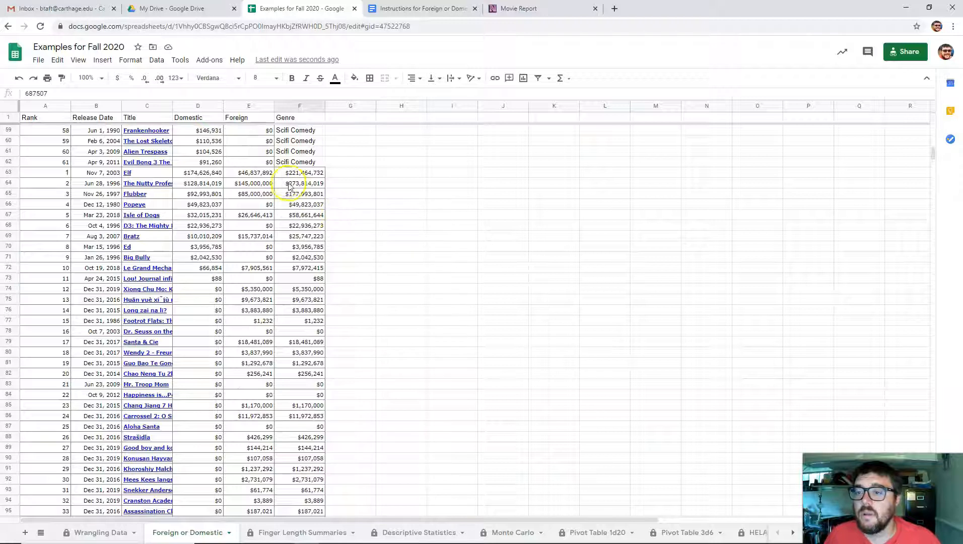
click(291, 176)
text(Kids')
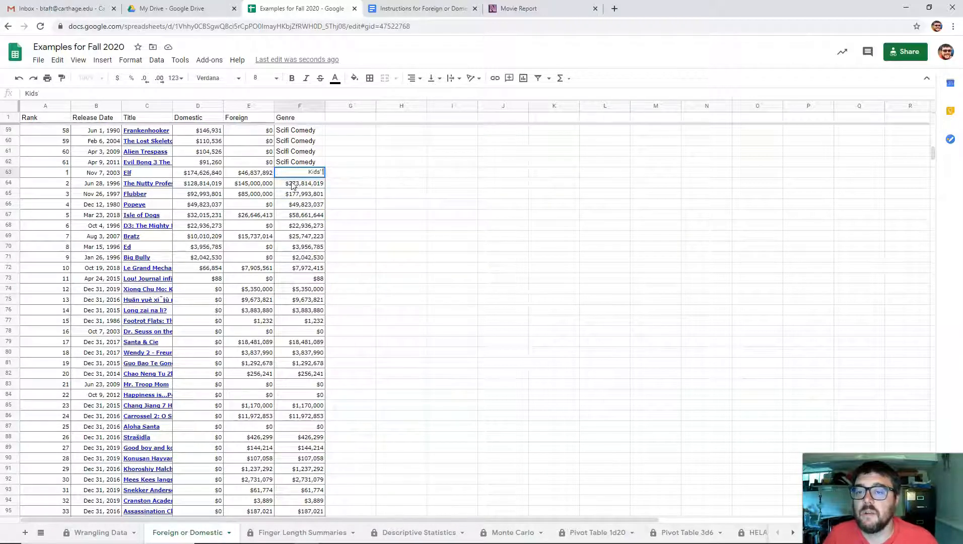
key(Return)
key(Up)
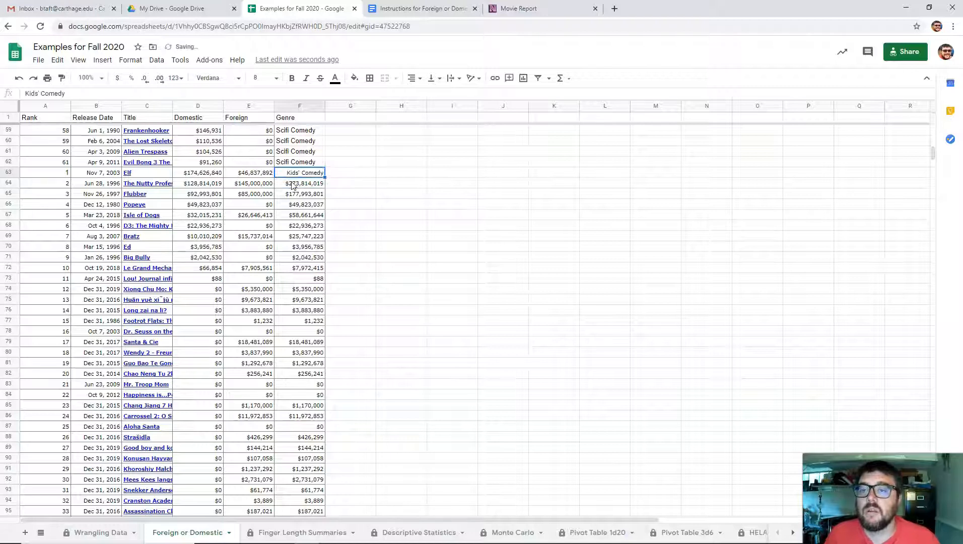
key(ctrl+shift+Down)
key(ctrl+d)
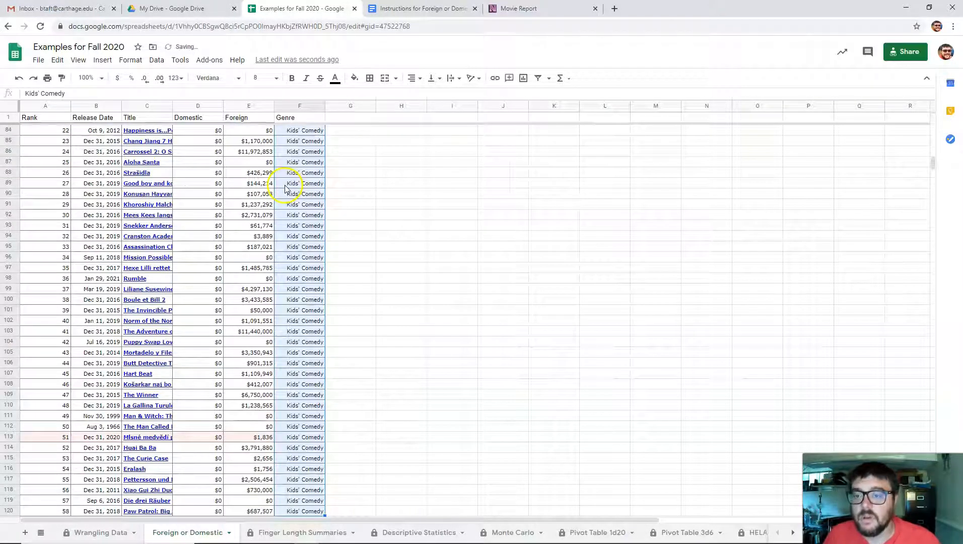
scroll(308, 302, down, 3)
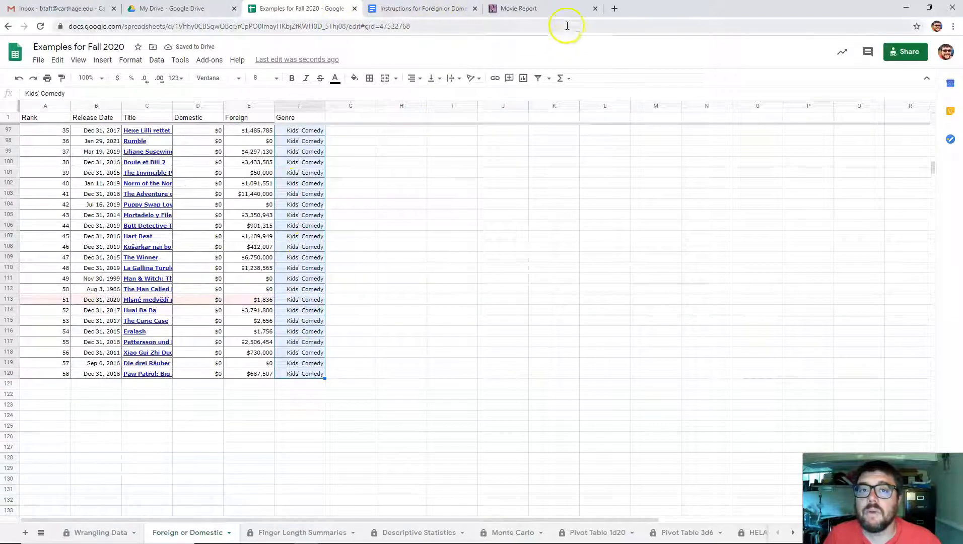
Switch to The Numbers report and rebuild it for the Comedy genre with the creative type Super Hero
click(557, 13)
scroll(237, 342, up, 5)
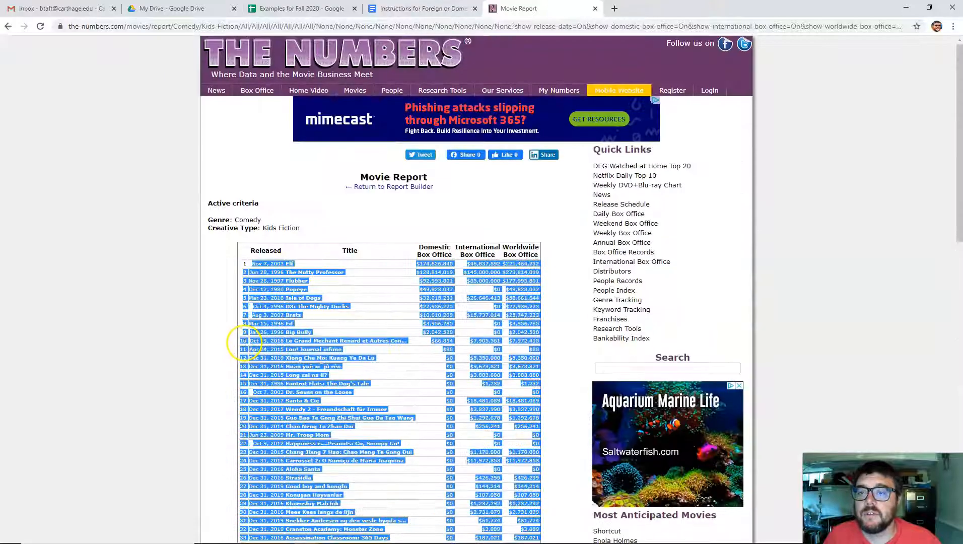
click(381, 187)
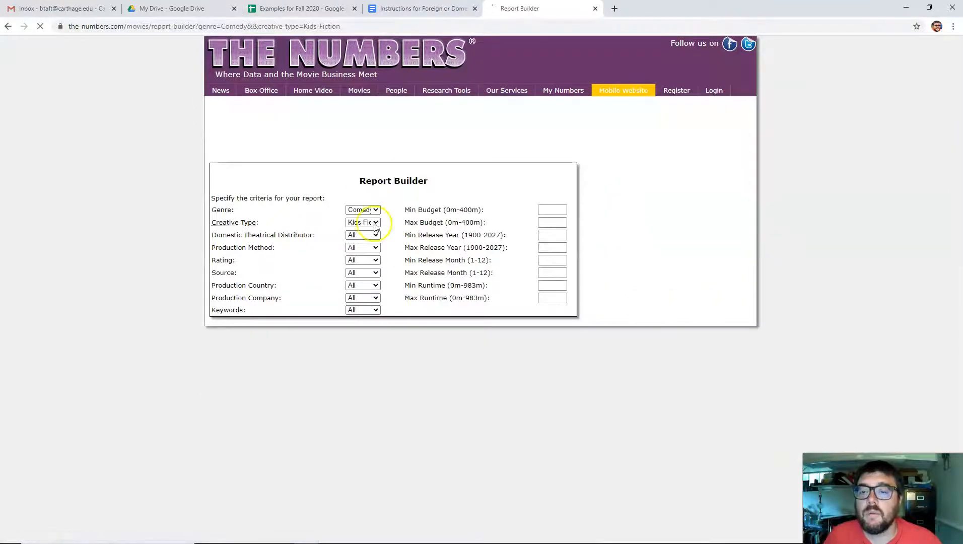
click(363, 232)
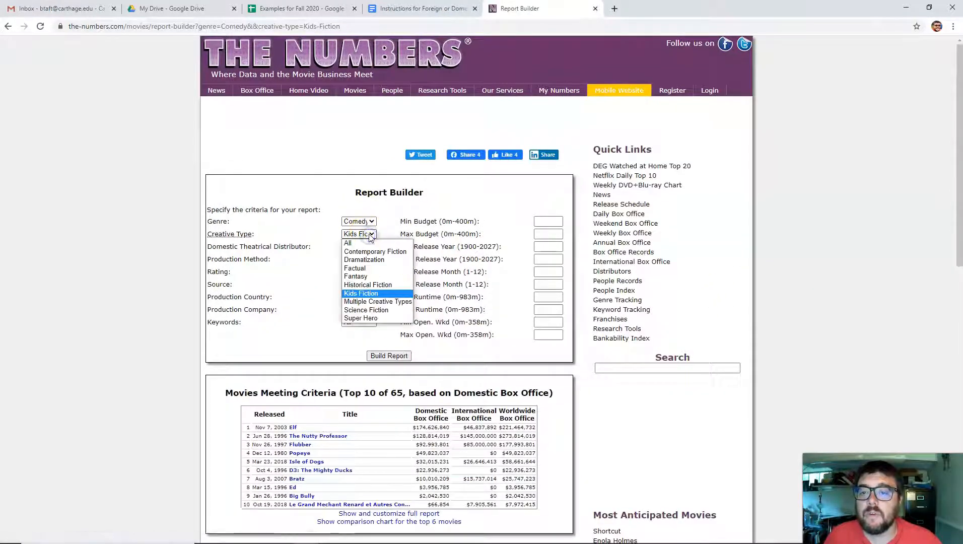
click(381, 320)
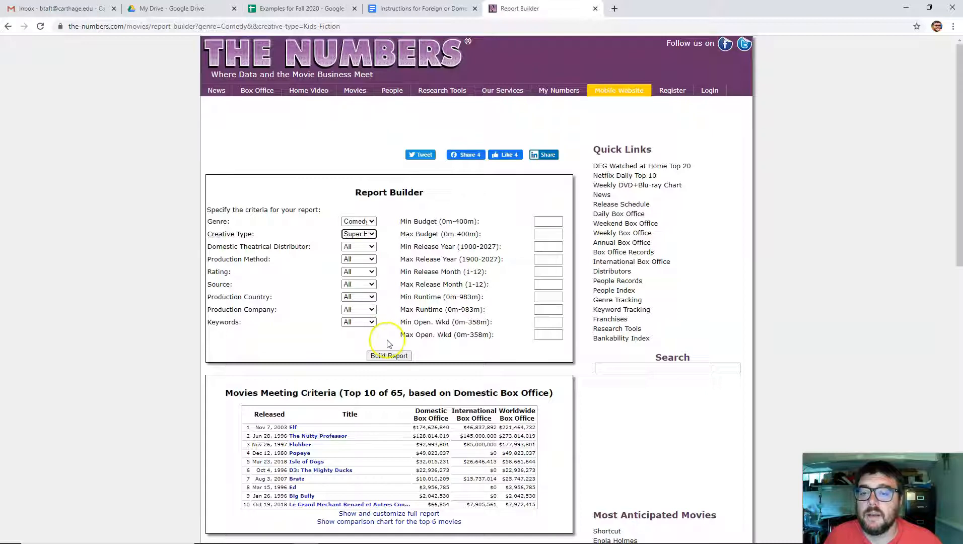
click(401, 356)
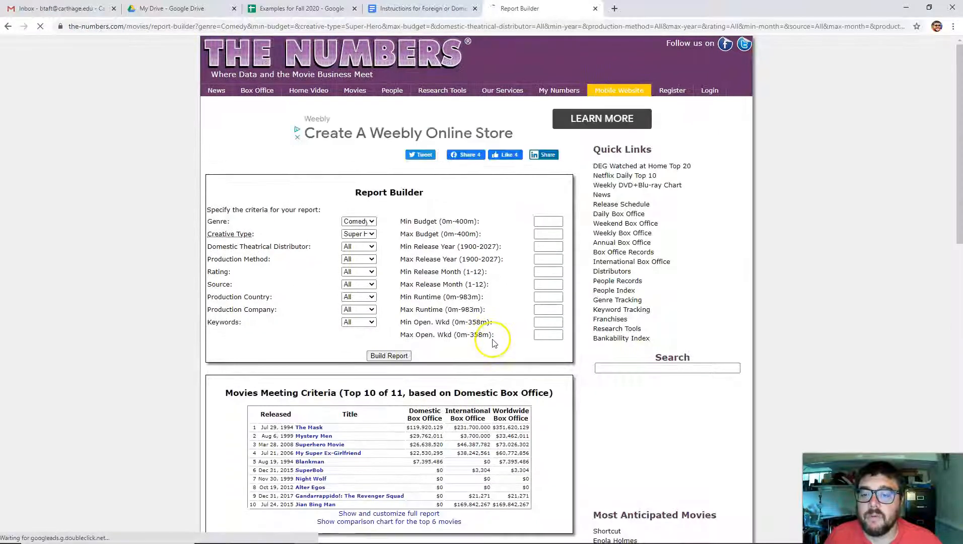
Open the full, customizable report of the super hero comedies
scroll(490, 337, down, 6)
scroll(464, 318, up, 2)
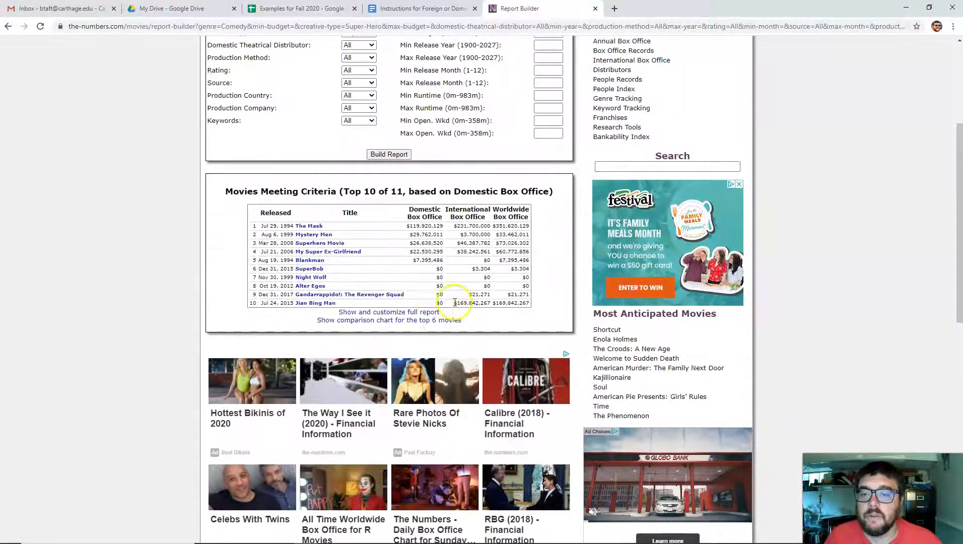
click(403, 313)
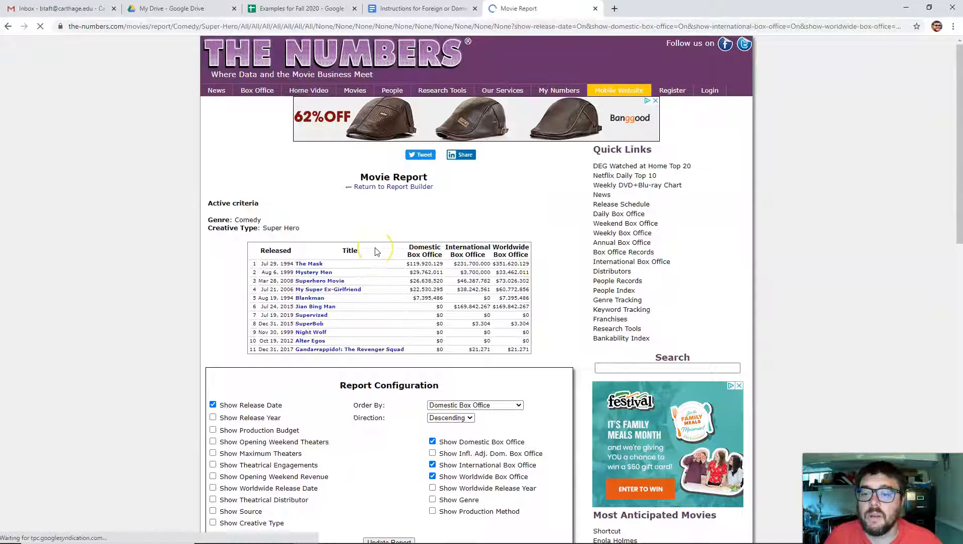
Try to copy the super hero report rows and paste them into the Google Sheets sheet at A121, and undo the paste
scroll(375, 251, down, 1)
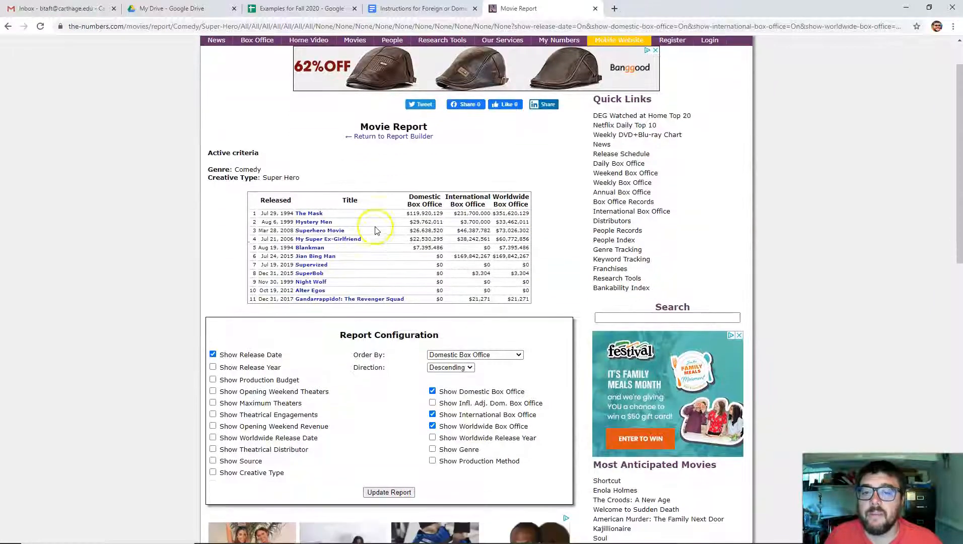
drag(250, 212, 547, 301)
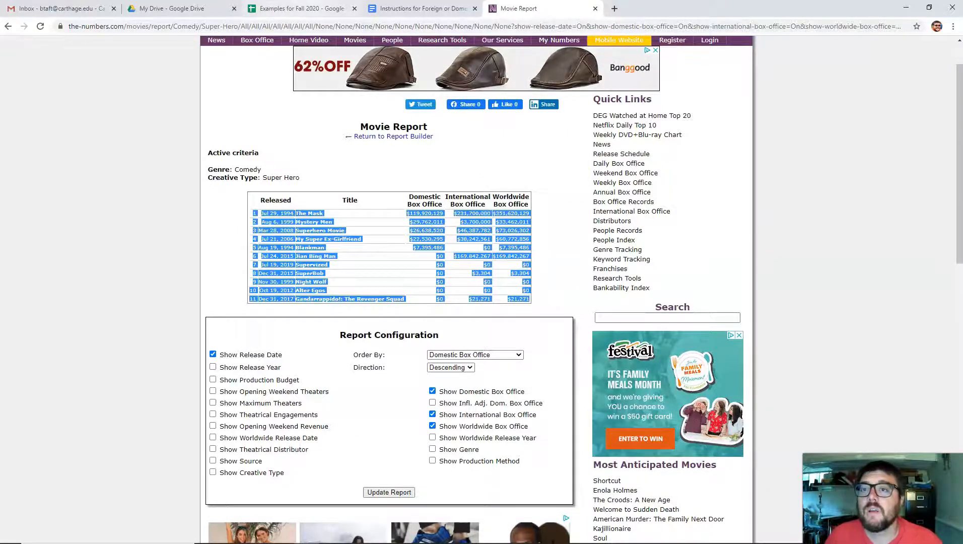
click(301, 8)
click(57, 383)
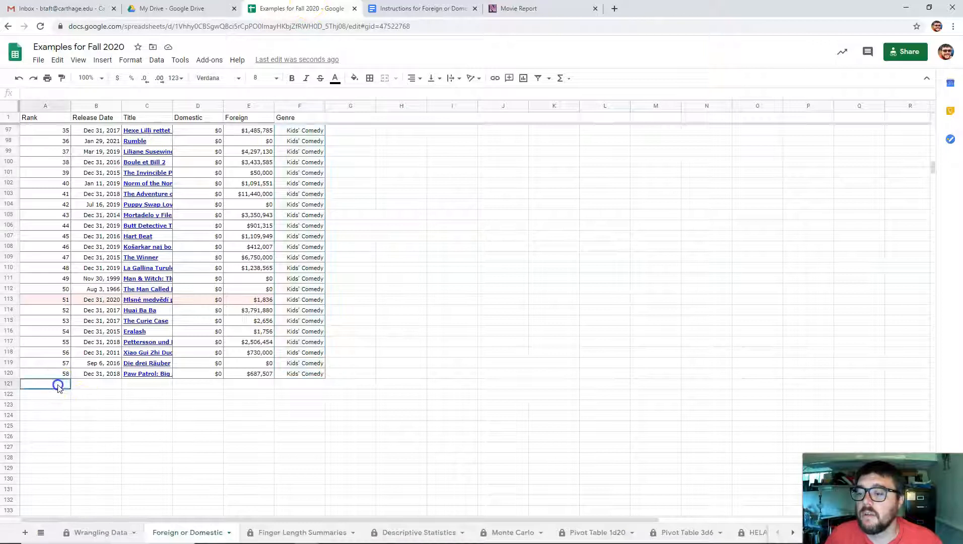
key(ctrl+v)
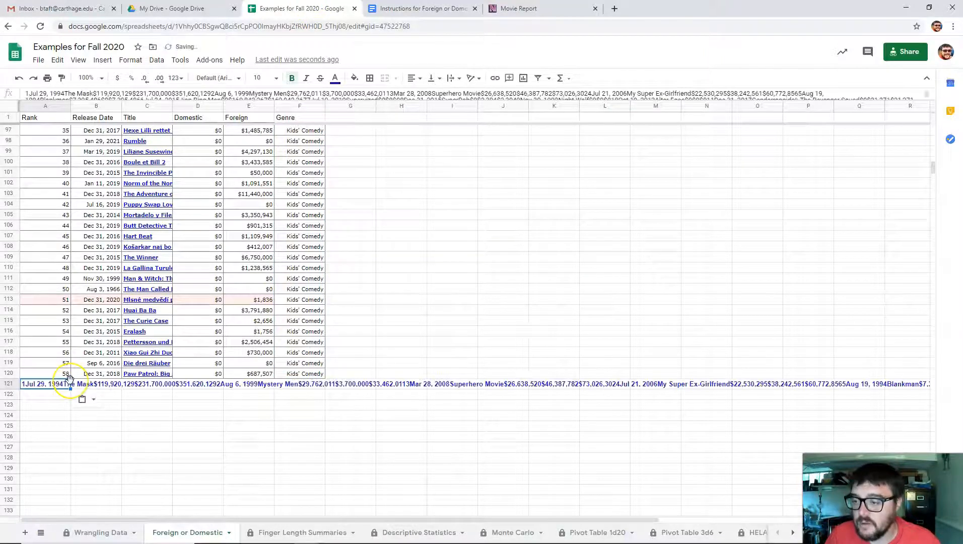
key(ctrl+z)
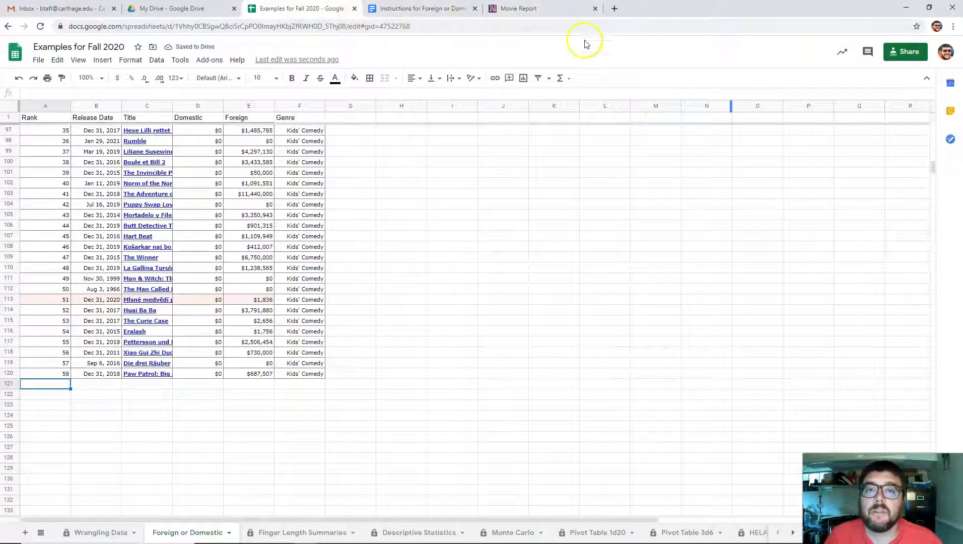
Recopy the report rows from The Mask through Gandarrappido!: The Revenger Squad and switch back to the Google Sheets sheet
click(554, 12)
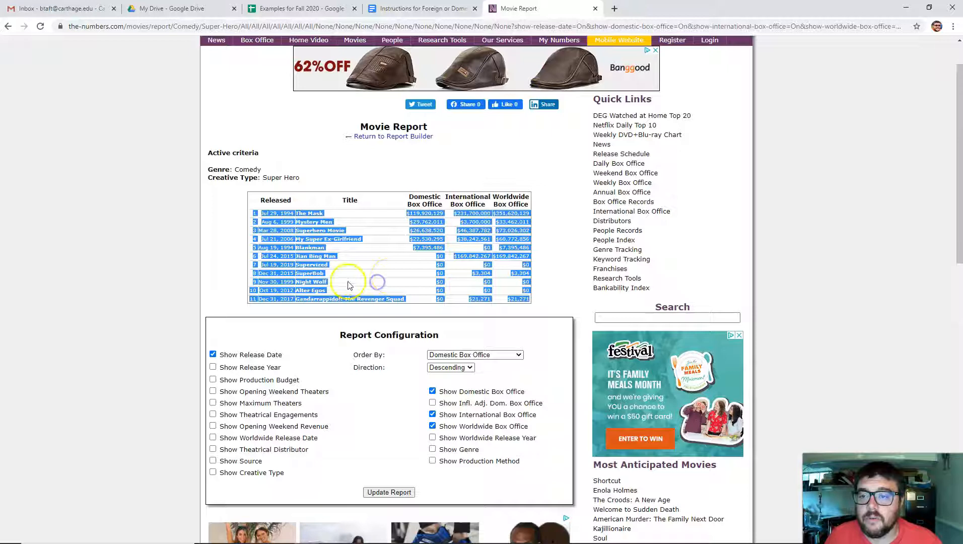
click(567, 249)
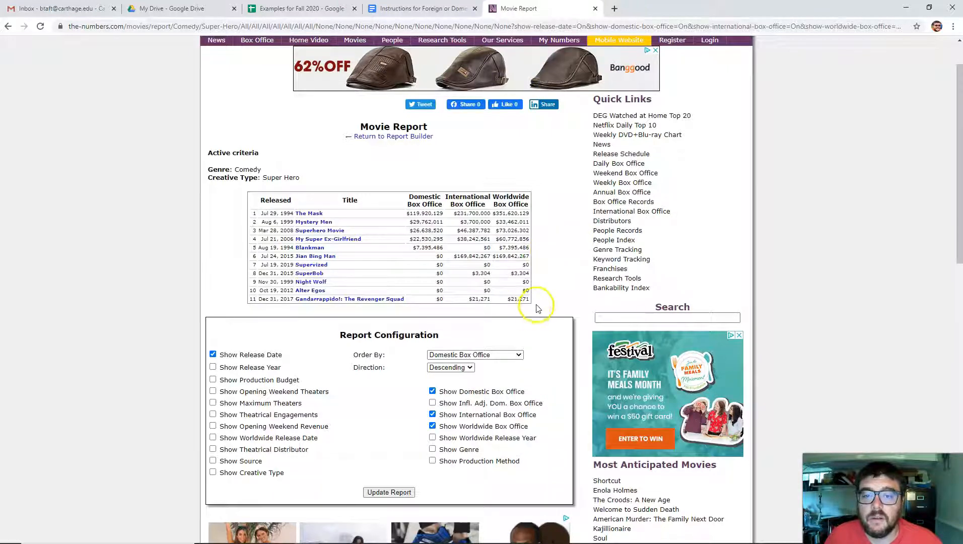
drag(526, 302, 249, 215)
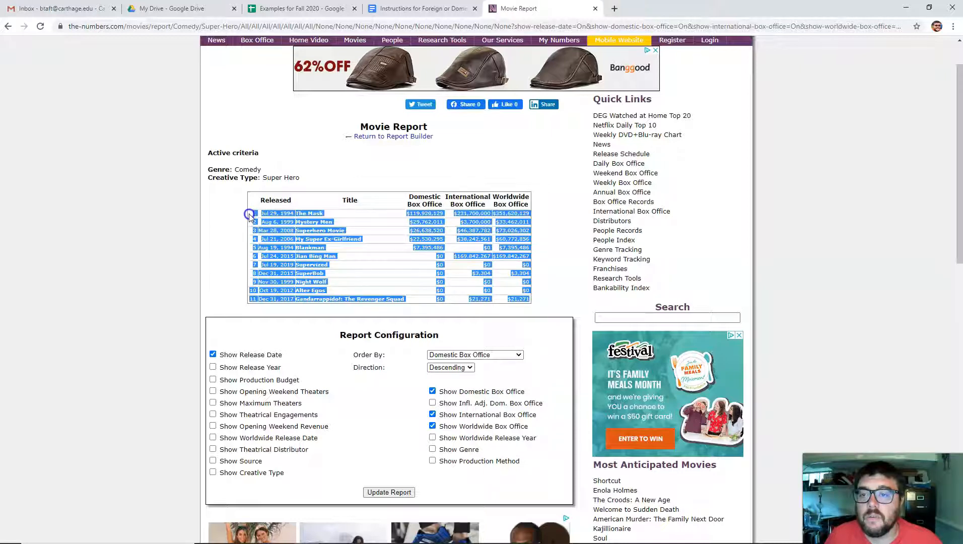
right_click(310, 236)
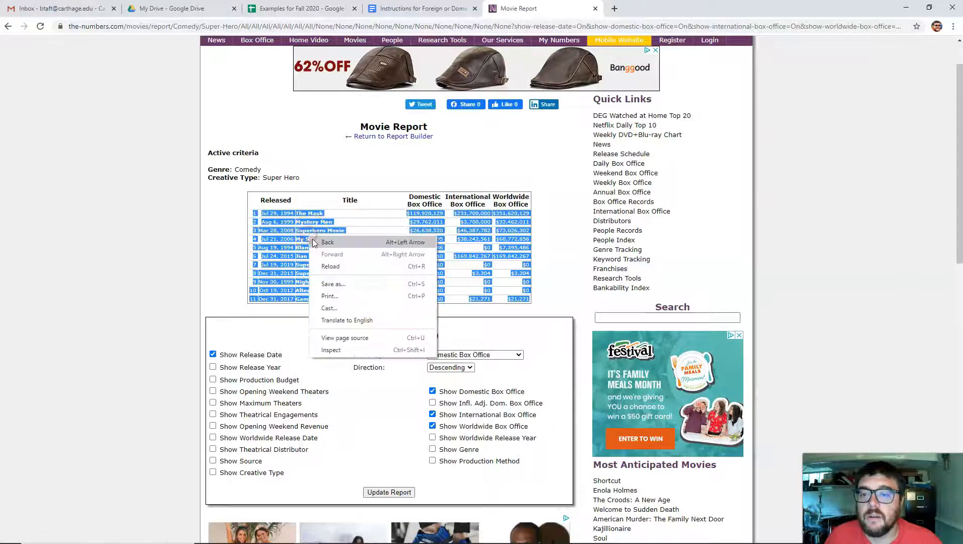
click(172, 198)
drag(270, 217, 536, 301)
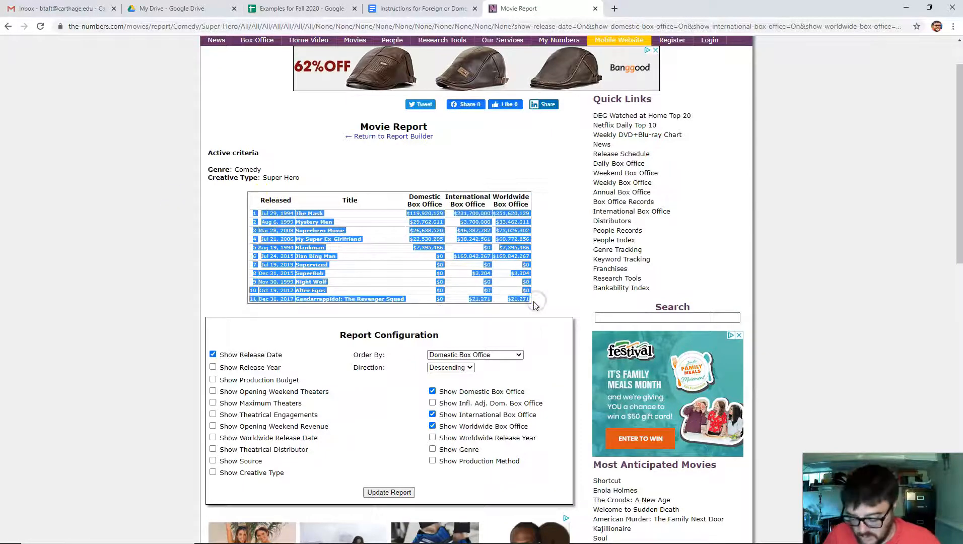
click(279, 11)
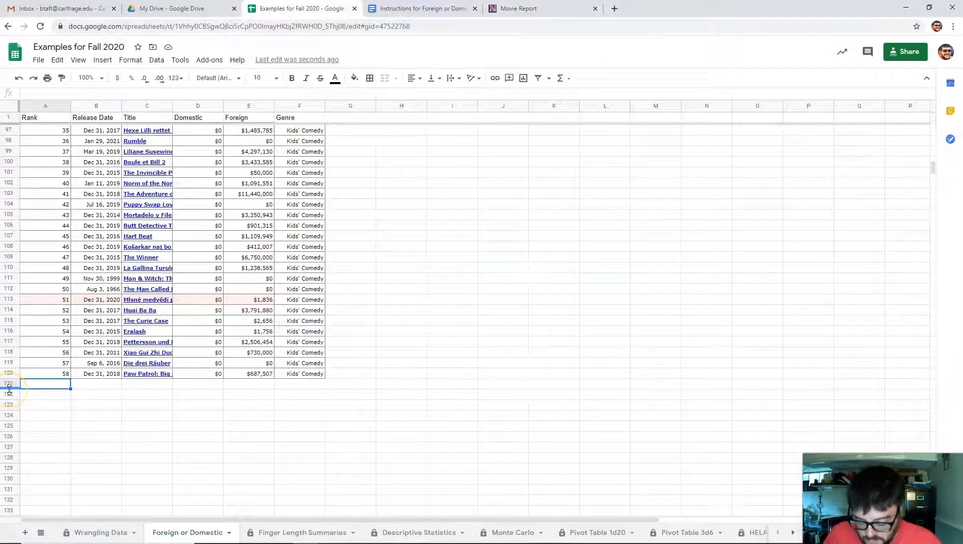
Paste the copied super hero rows at A121 of the Foreign or Domestic sheet as values only
key(ctrl+v)
key(ctrl+z)
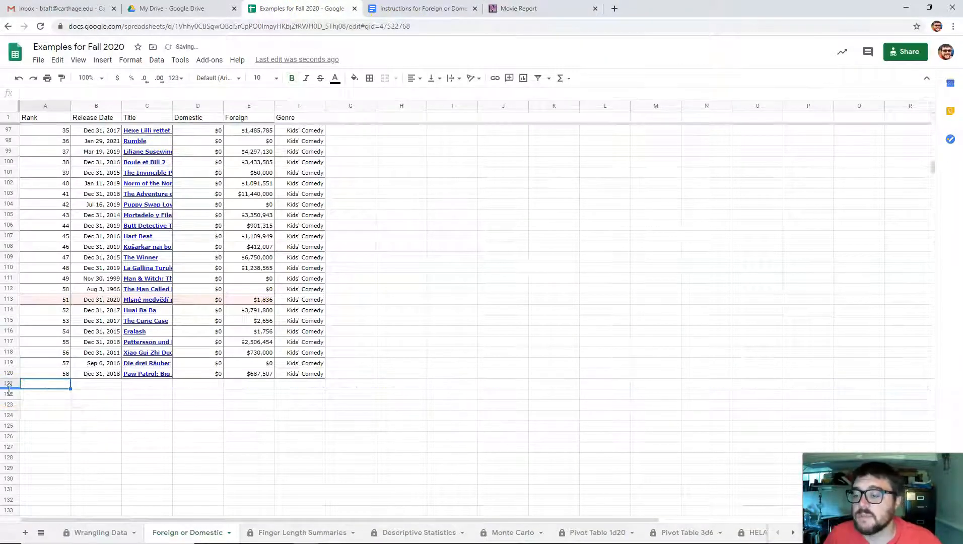
right_click(49, 388)
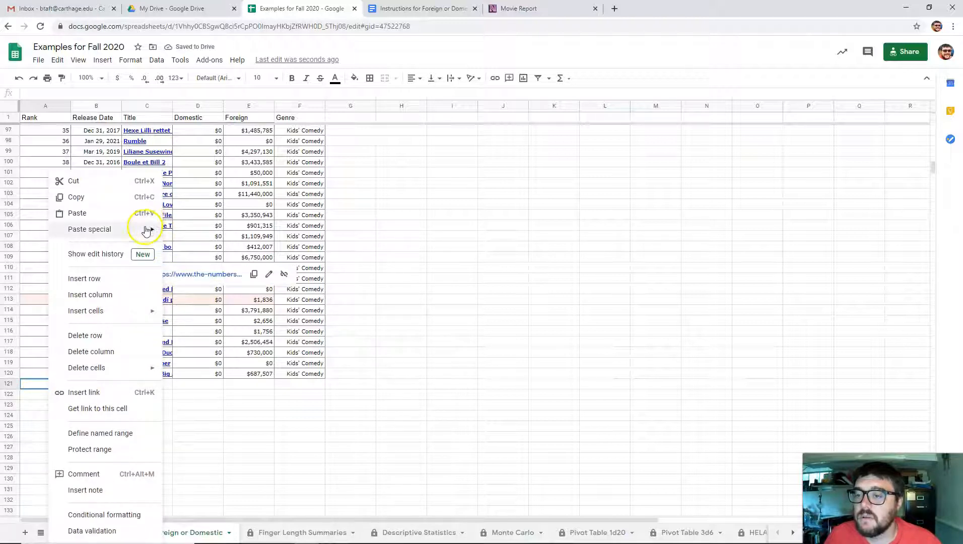
mouse_move(146, 230)
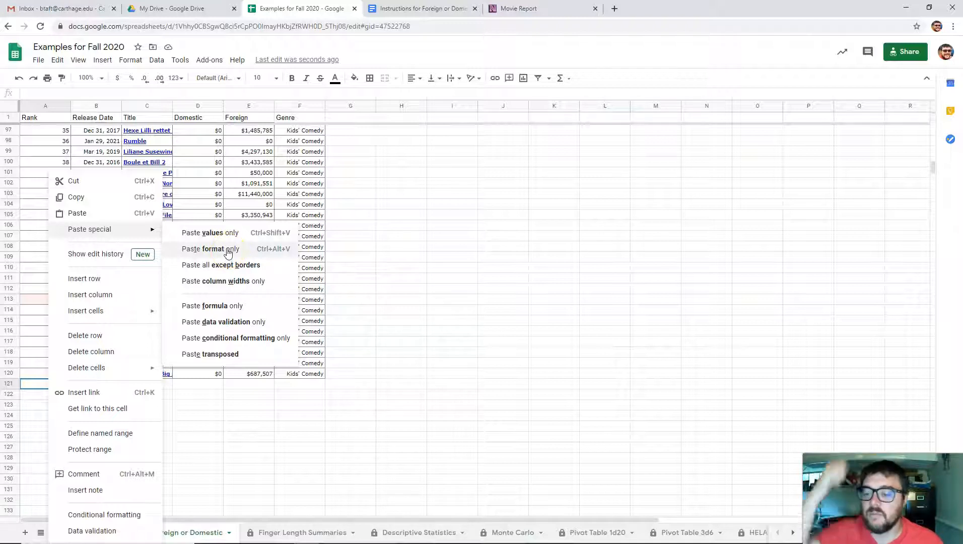
click(227, 233)
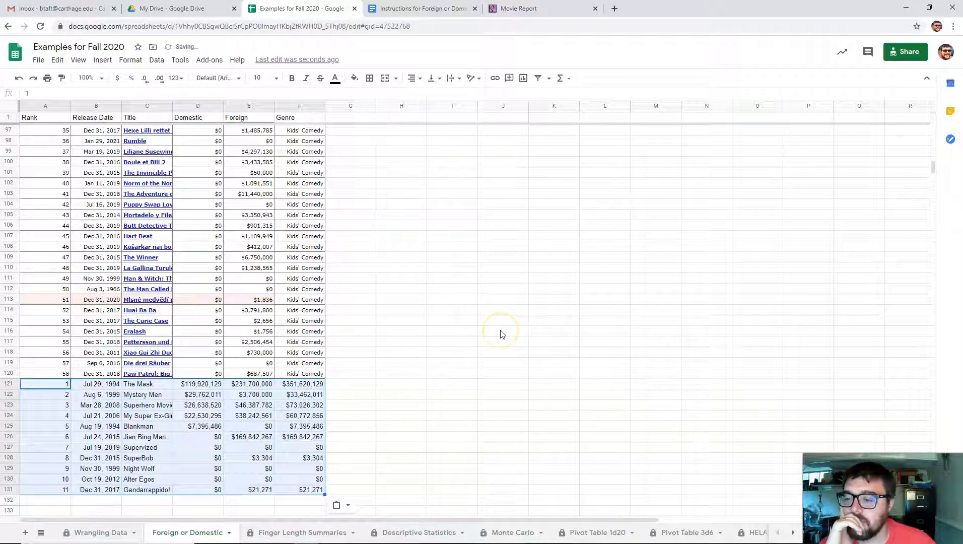
click(486, 334)
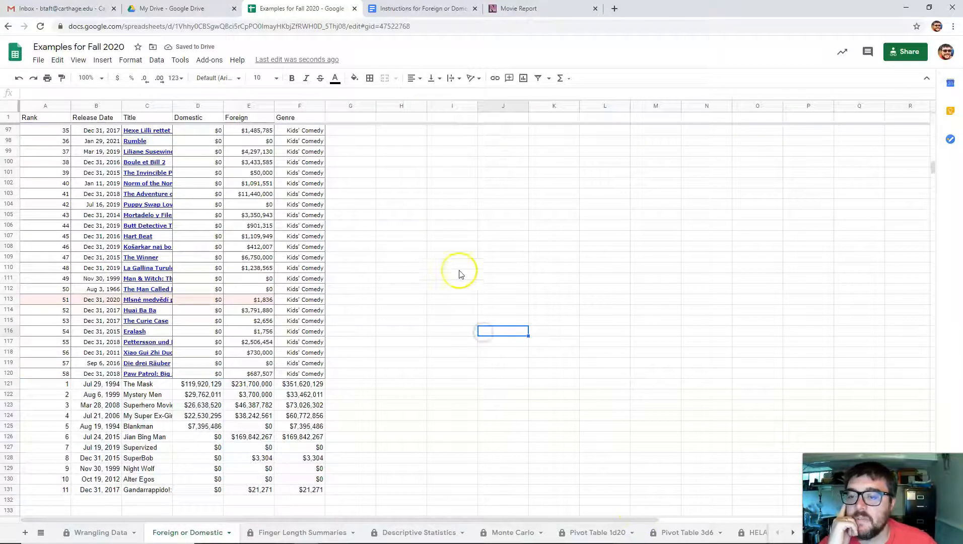
Enter the genre "Super Hero Comedy" in F121 and fill it down to F131, replacing the worldwide figures
click(292, 385)
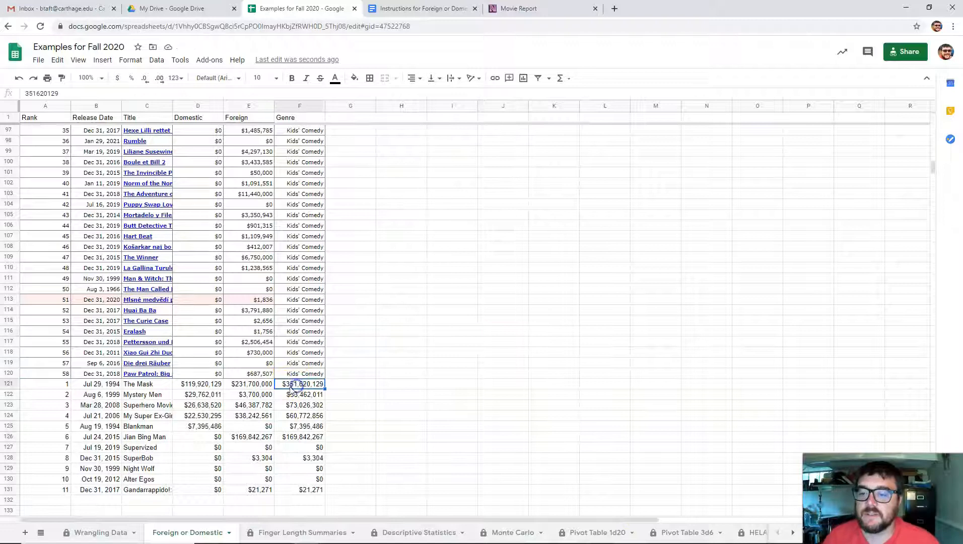
text(_u)
text(S)
text(uper Hero Comed)
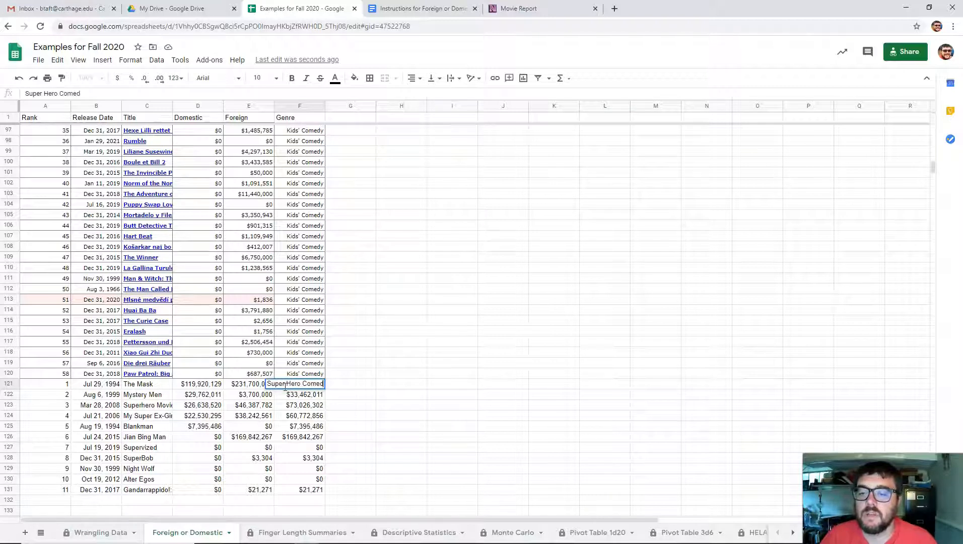
text(y)
key(Return)
click(285, 388)
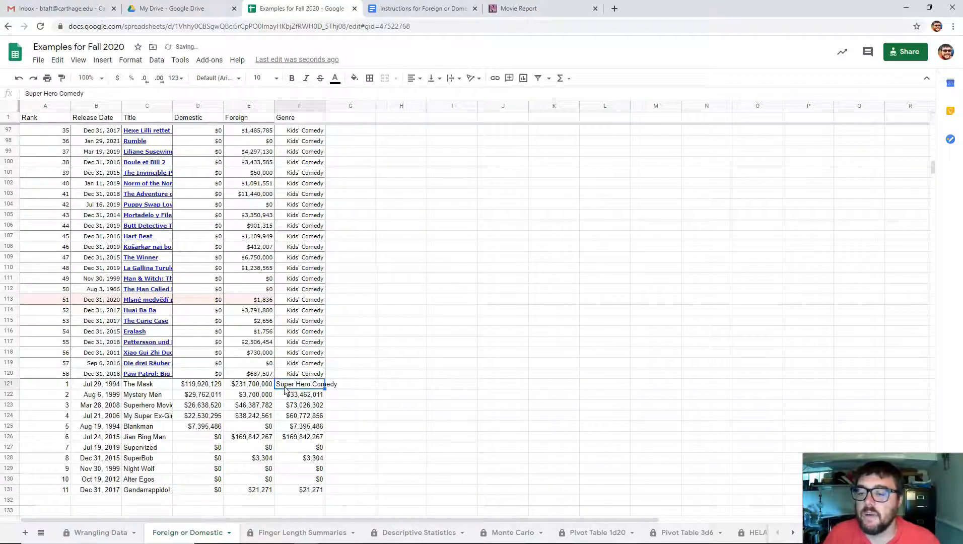
key(ctrl+shift+Down)
key(ctrl+d)
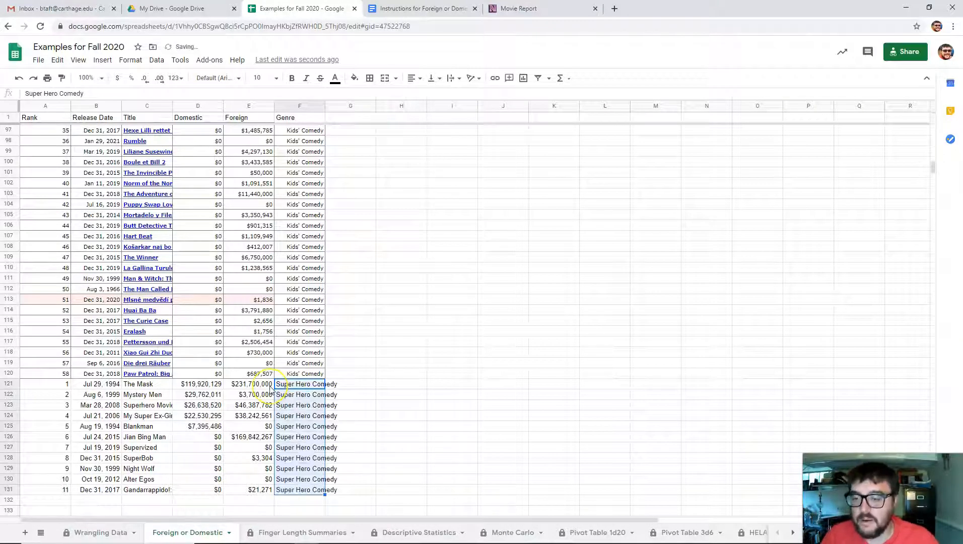
Remove the hyperlinks from columns A through F
click(295, 106)
shift+click(38, 105)
right_click(47, 107)
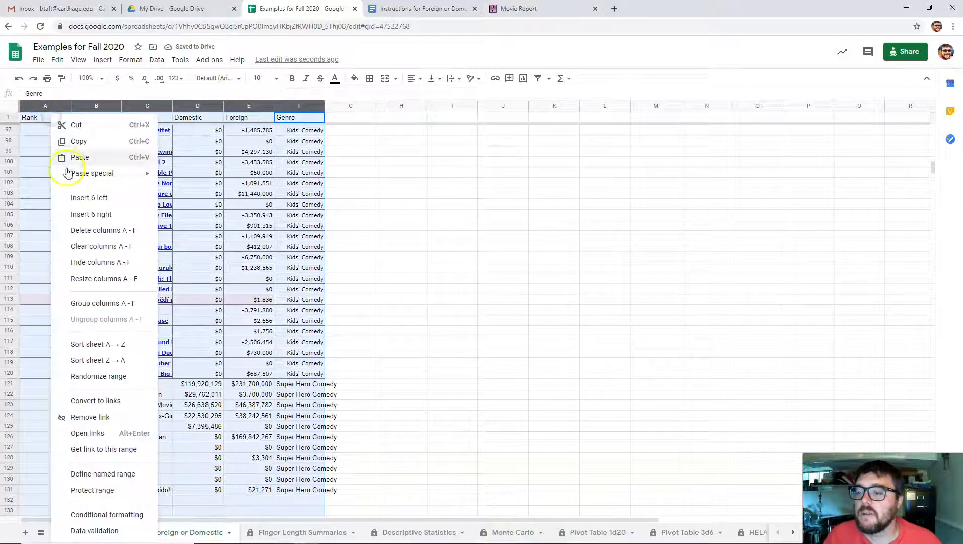
click(114, 417)
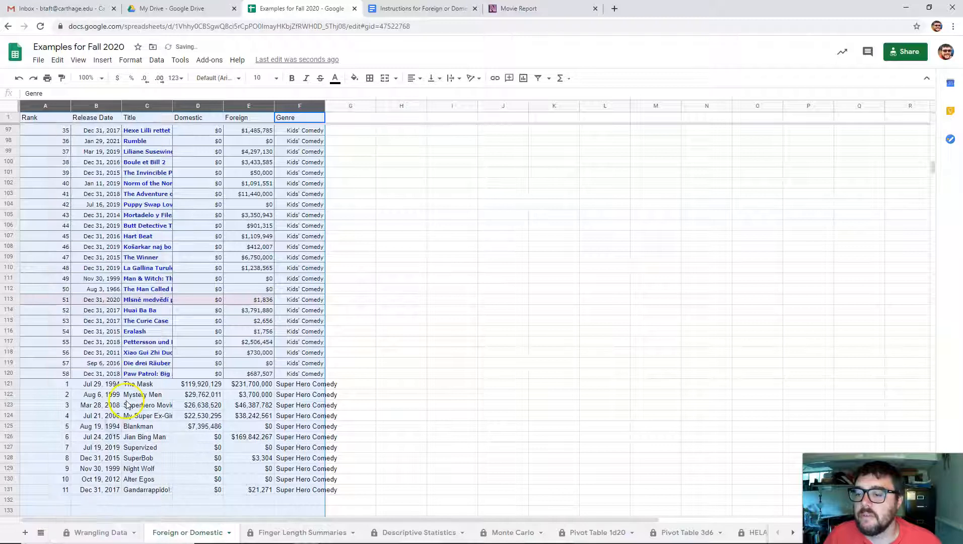
Clear all formatting from columns A through F and check the data from the first row
right_click(91, 177)
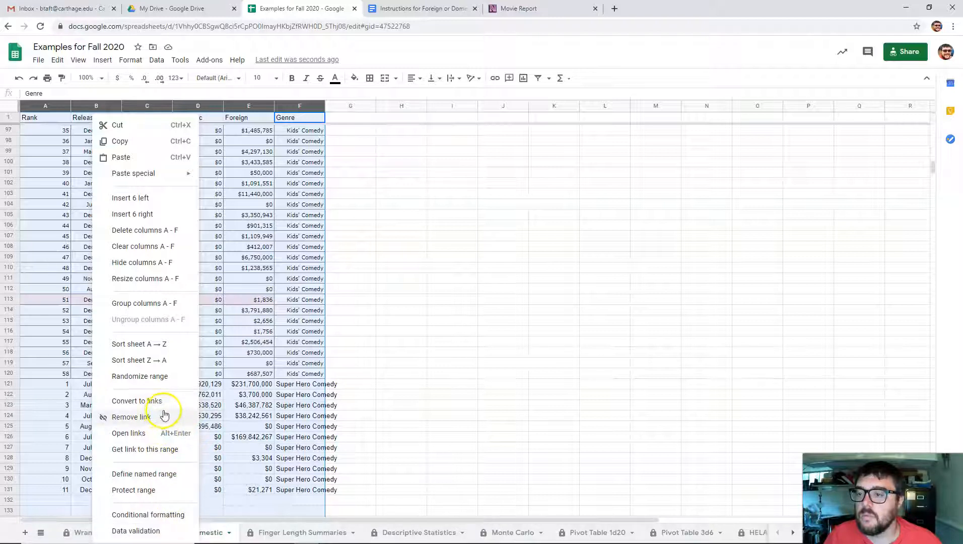
click(129, 58)
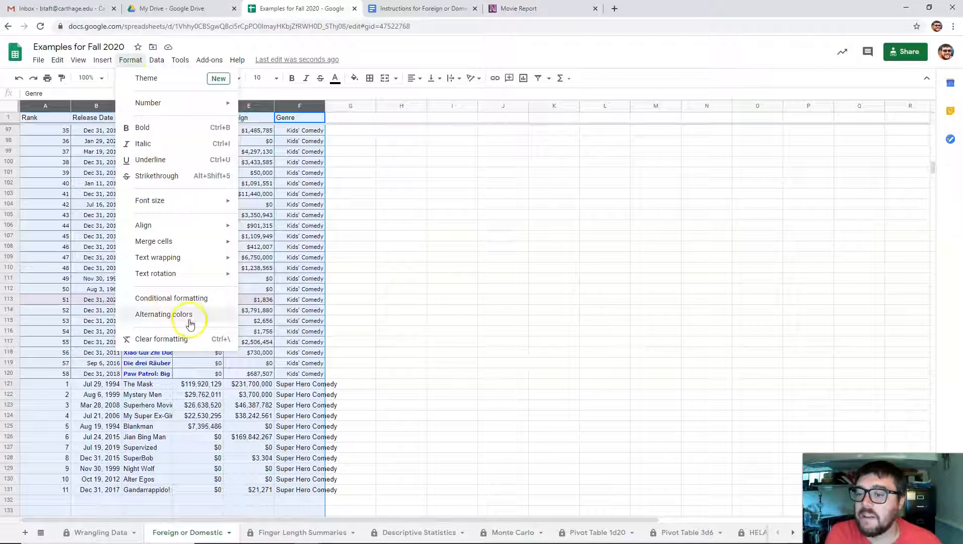
click(200, 334)
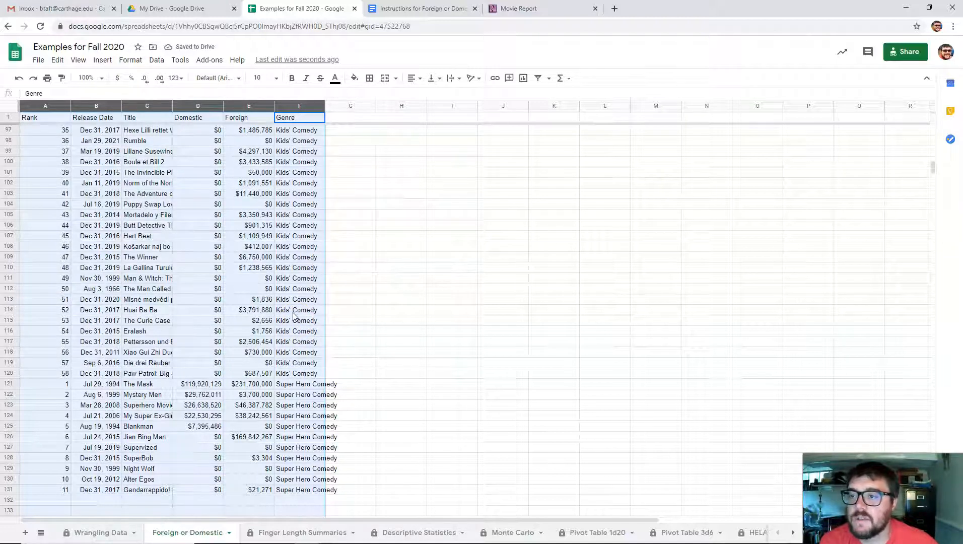
click(247, 236)
scroll(246, 239, up, 15)
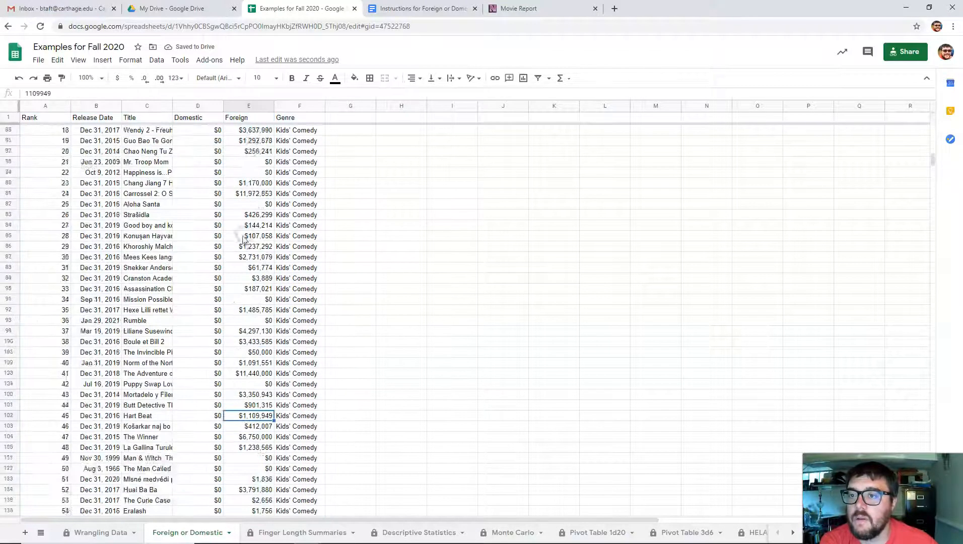
scroll(245, 242, up, 4)
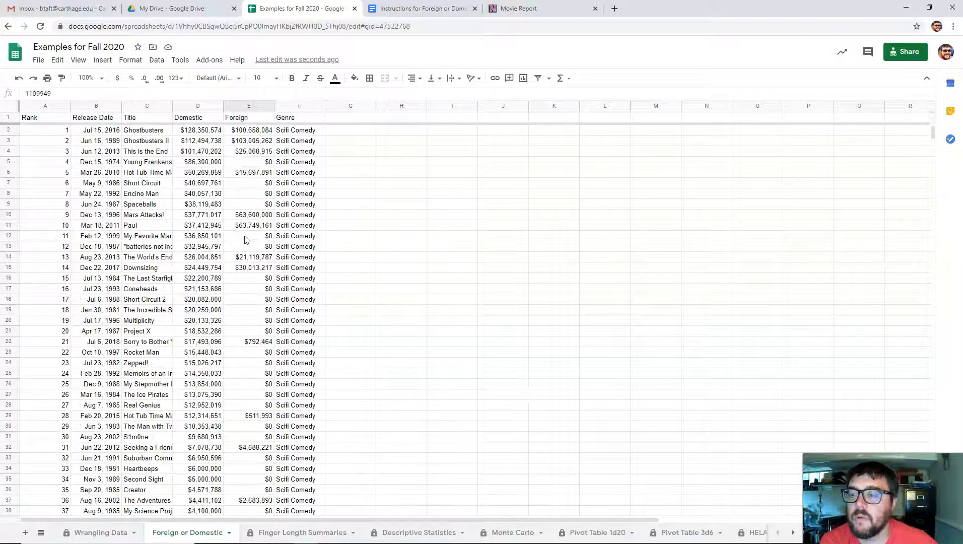
click(204, 162)
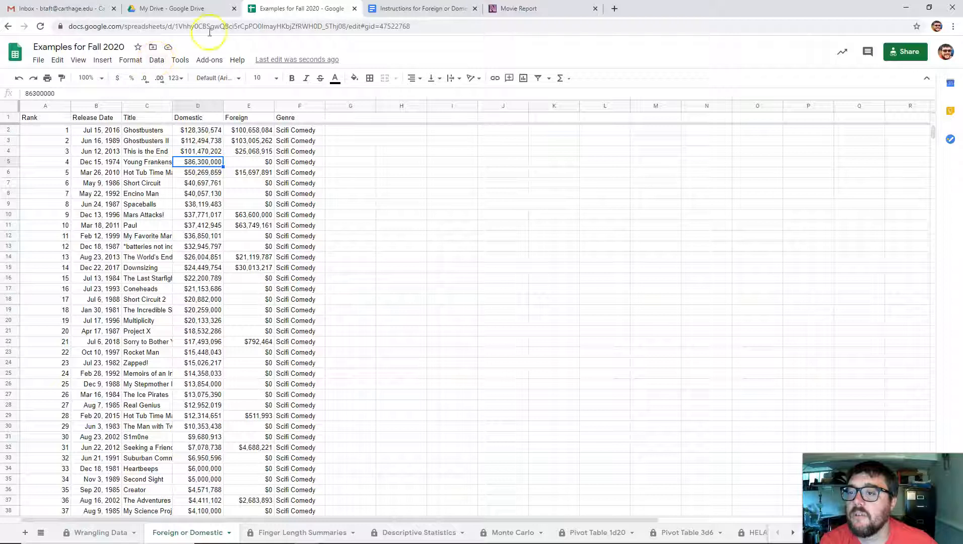
Add a filter to the movie data and limit the Domestic column to the $0 value only
click(540, 79)
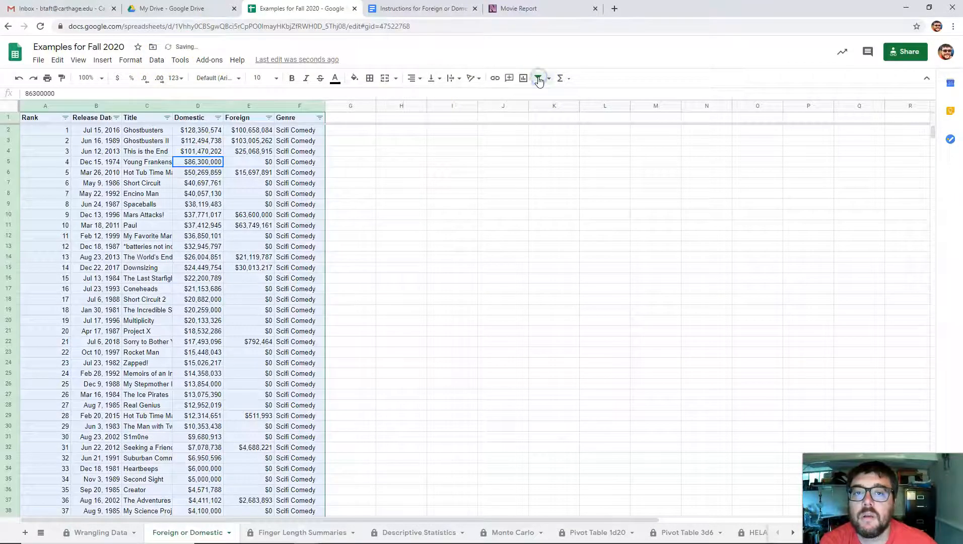
click(218, 118)
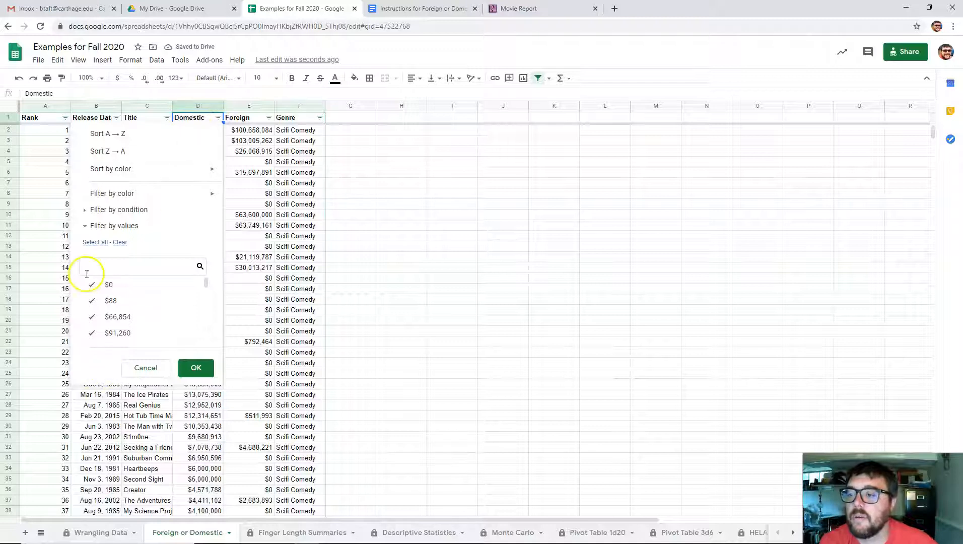
click(119, 243)
click(92, 285)
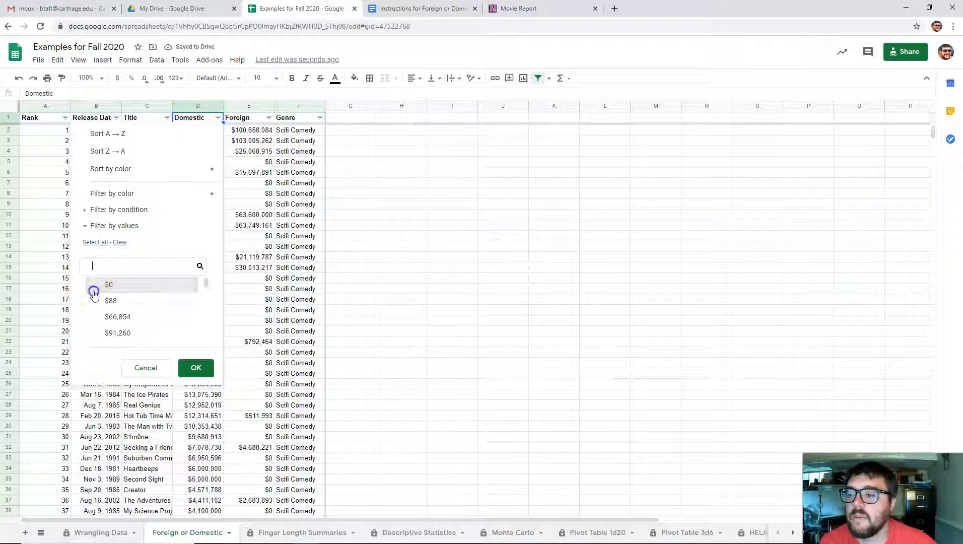
click(200, 367)
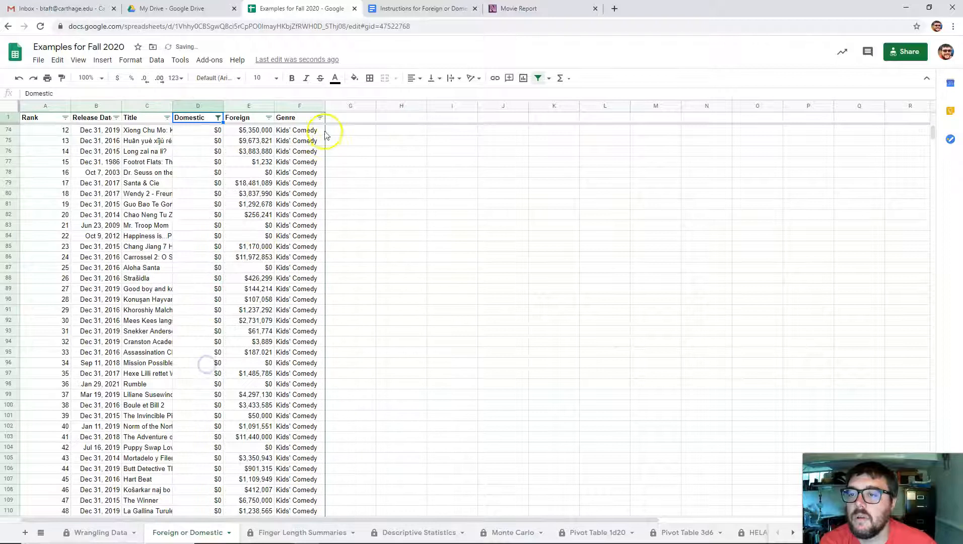
Clear the contents of columns A through F in all the filtered rows with $0 domestic box office
click(269, 118)
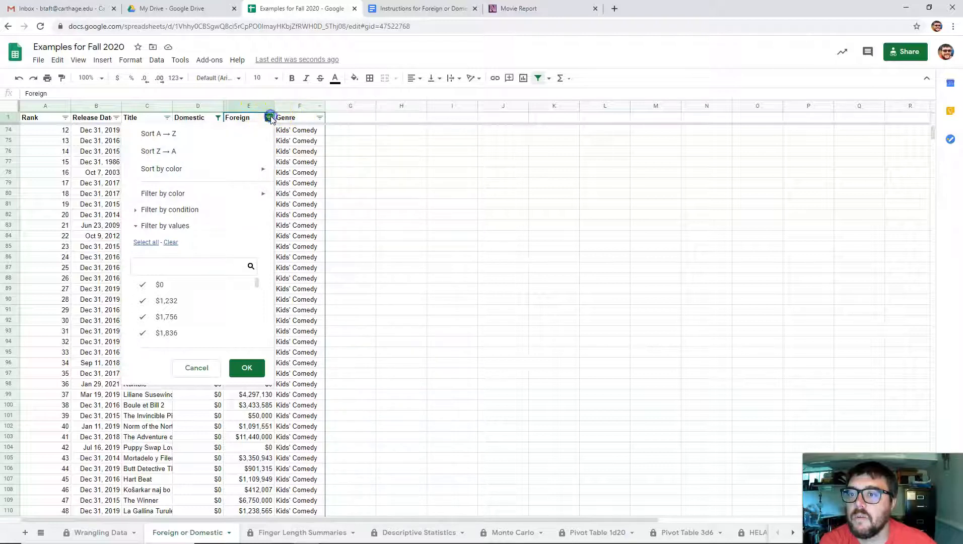
click(447, 140)
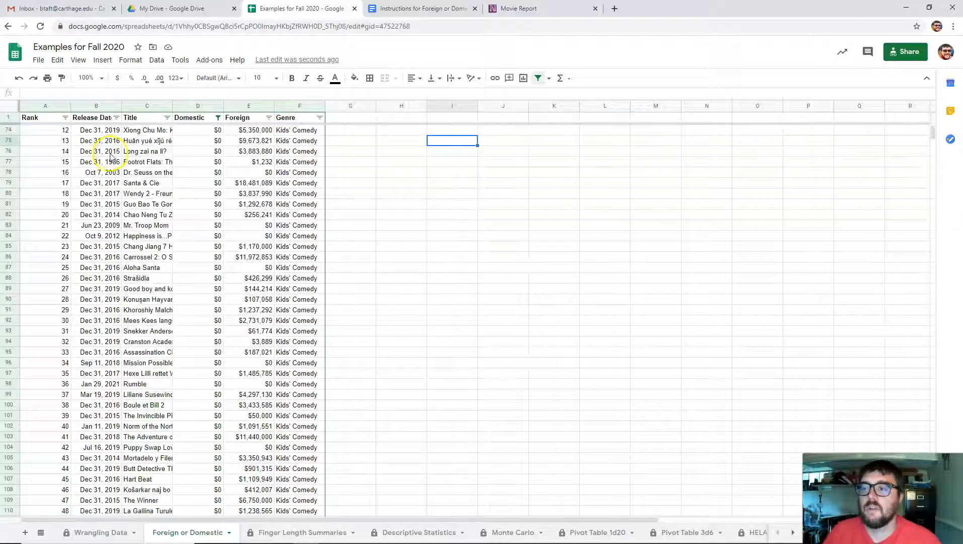
key(Left)
key(Left)
key(Left)
key(Up)
key(ctrl+shift+Left)
key(ctrl+shift+Down)
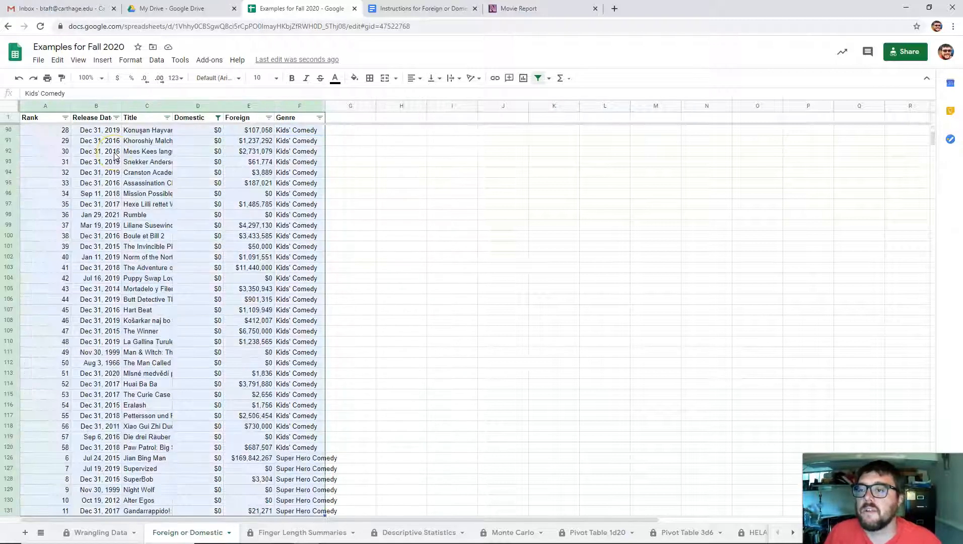
key(Delete)
key(ctrl+Up)
key(Down)
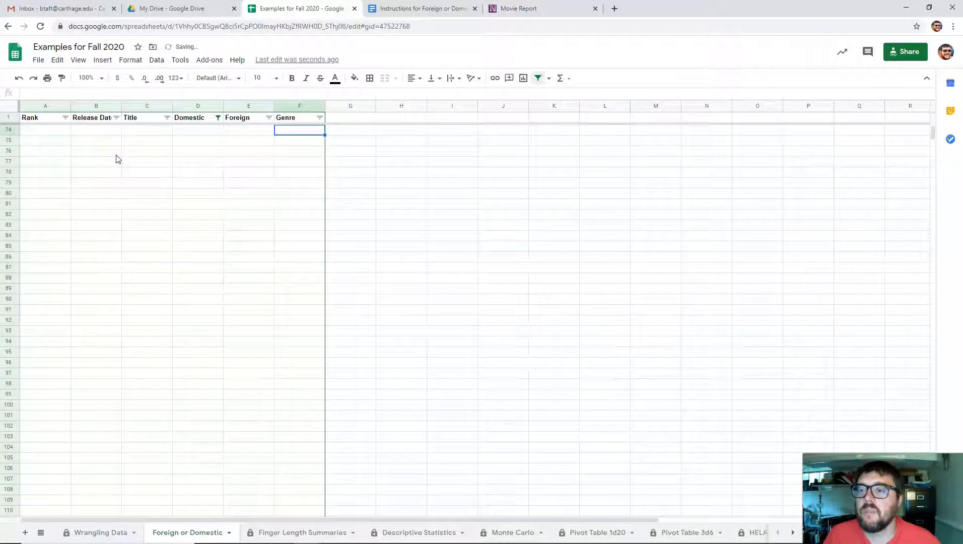
Reset the Domestic column's filter to include all values
click(217, 119)
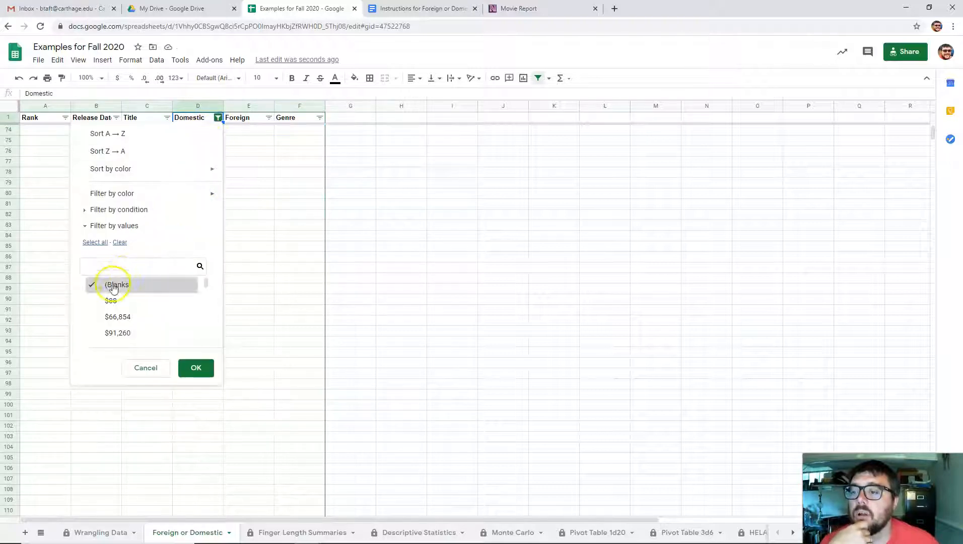
click(99, 245)
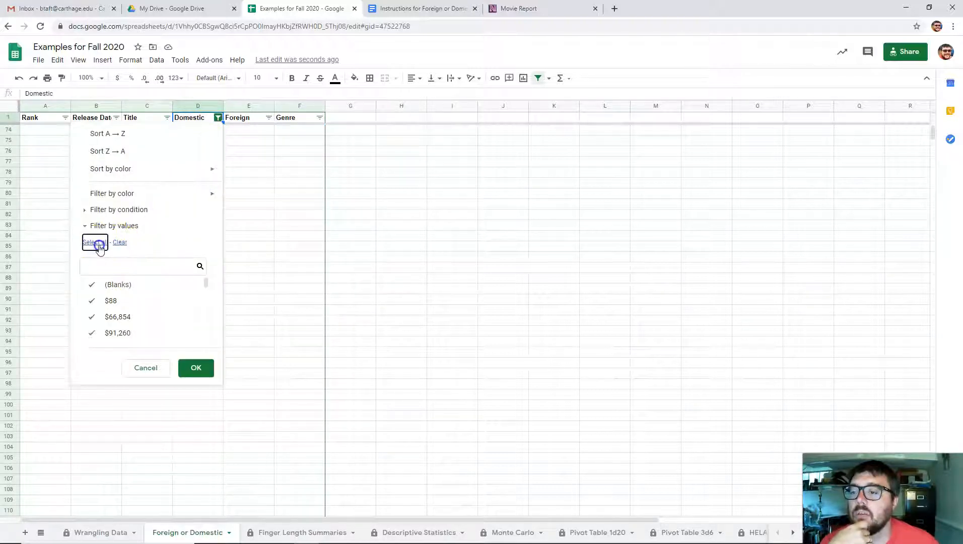
click(197, 366)
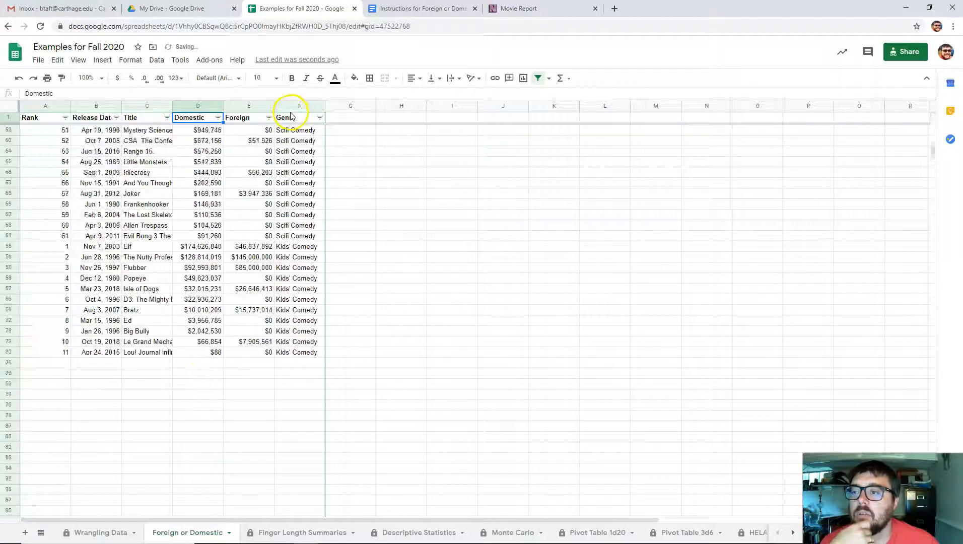
Filter the Foreign column to the $0 value only
click(268, 118)
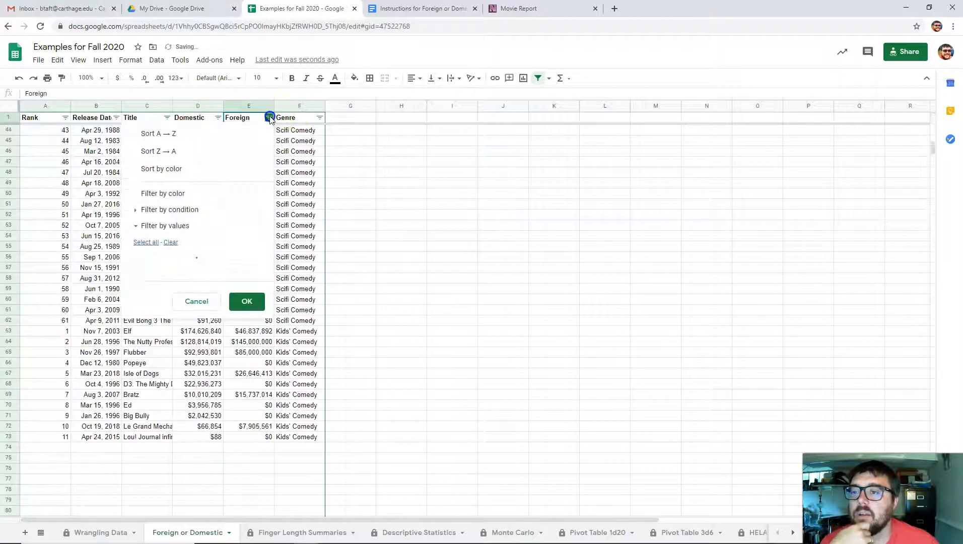
click(171, 243)
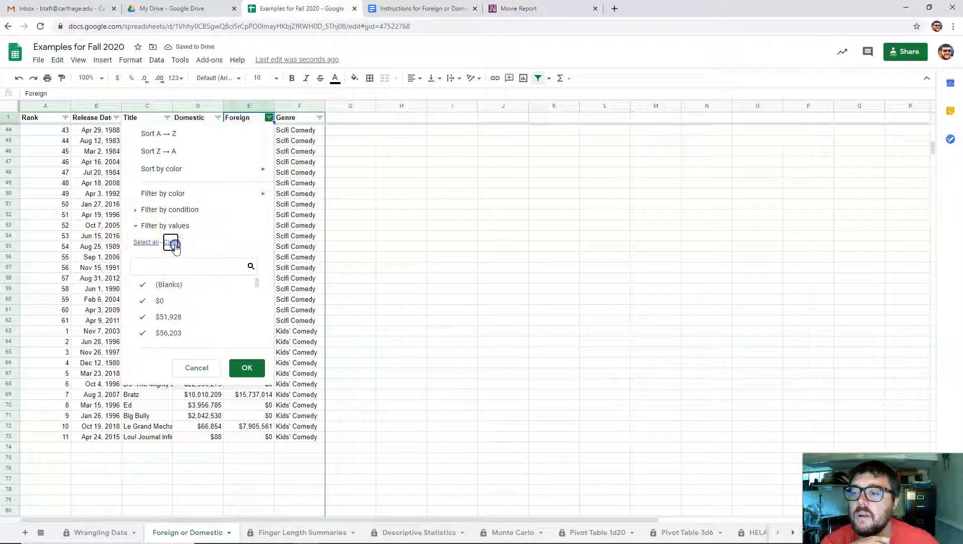
click(148, 301)
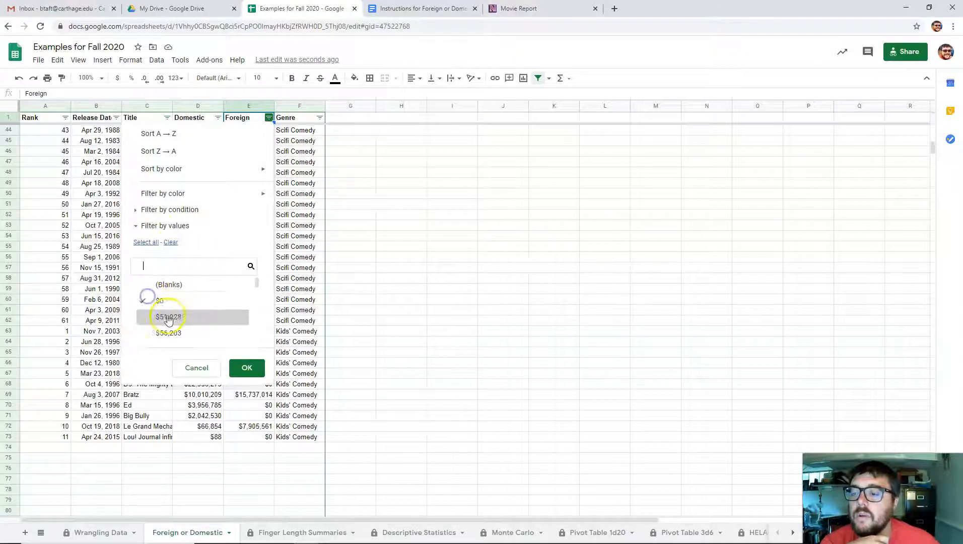
click(250, 368)
scroll(300, 343, up, 6)
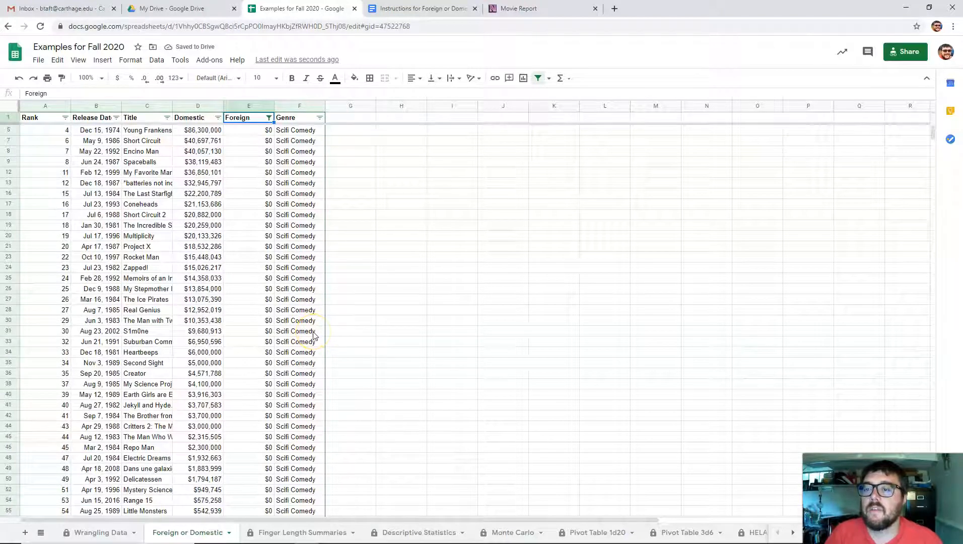
Clear the contents of columns A through F in all the filtered rows with $0 foreign box office
key(Down)
key(Right)
key(ctrl+shift+Left)
key(ctrl+shift+Down)
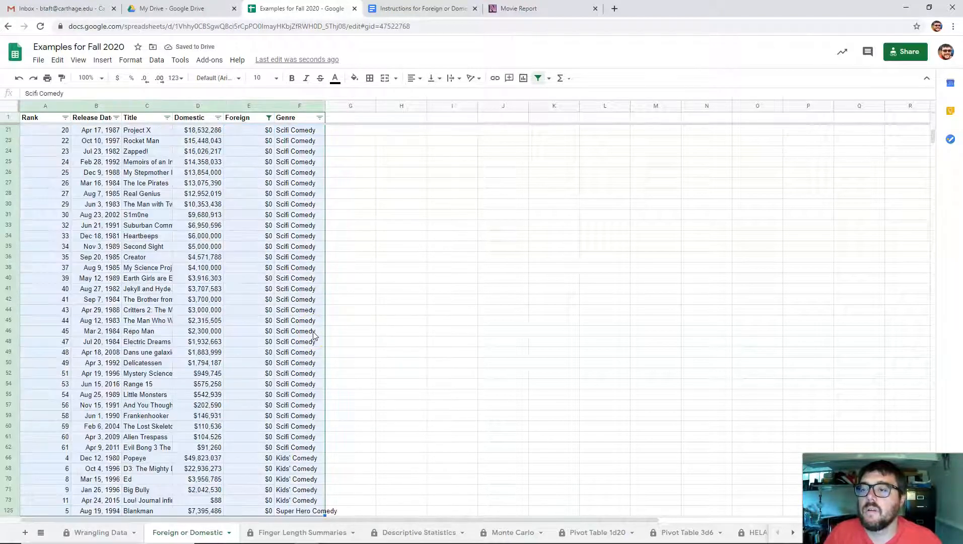
key(Delete)
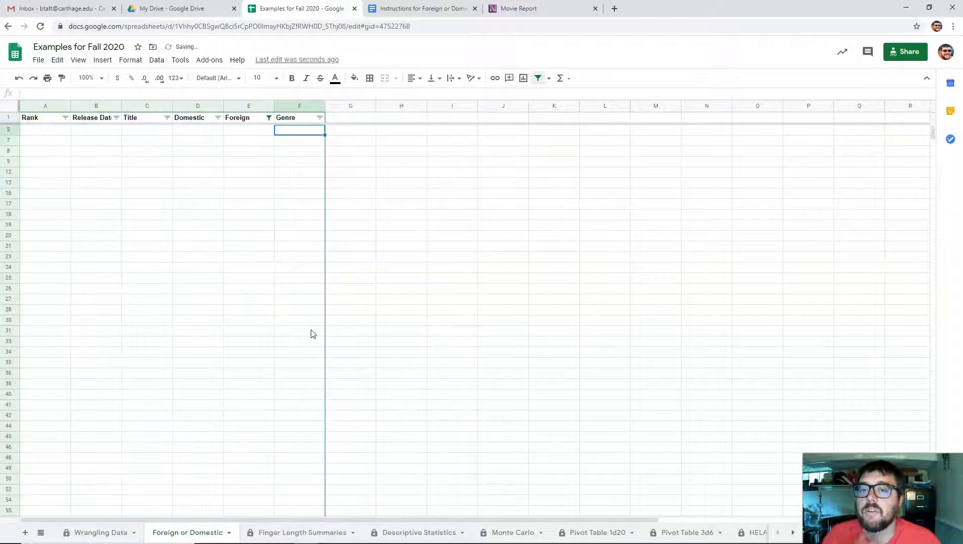
Remove the filter from the data and look through the remaining rows for gaps
click(533, 81)
scroll(229, 242, down, 4)
scroll(232, 240, down, 9)
scroll(240, 235, up, 5)
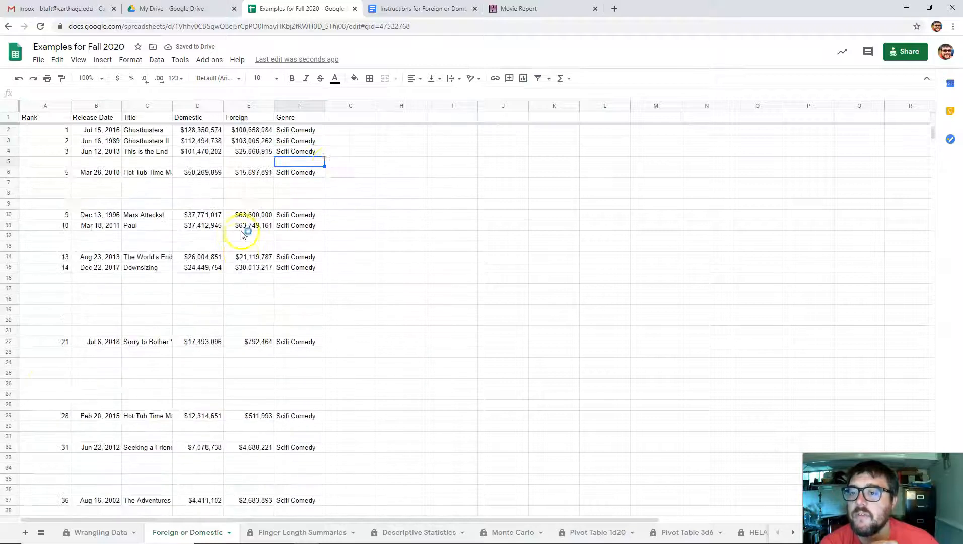
Sort columns A through F as data with a header row, by Genre A → Z and then by Rank A → Z
click(34, 104)
drag(34, 105, 302, 105)
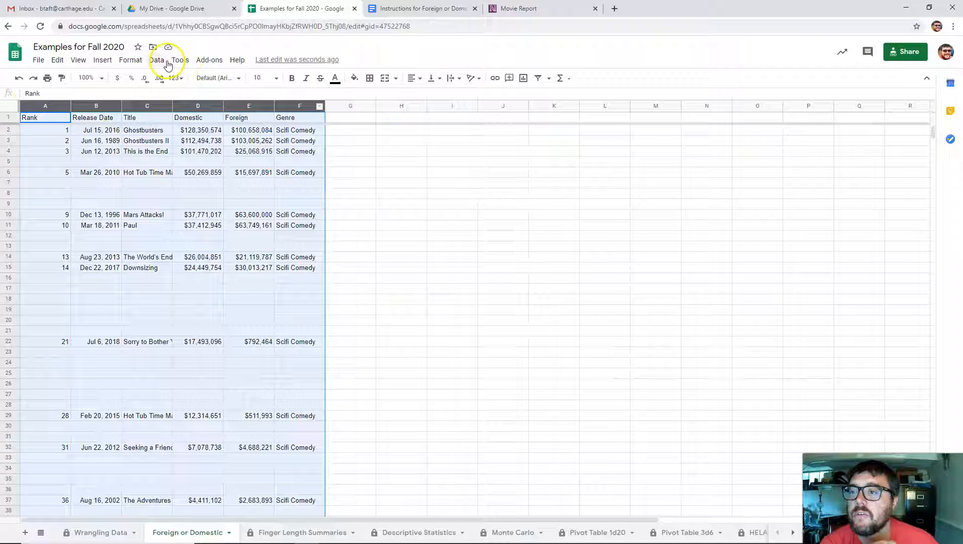
click(166, 64)
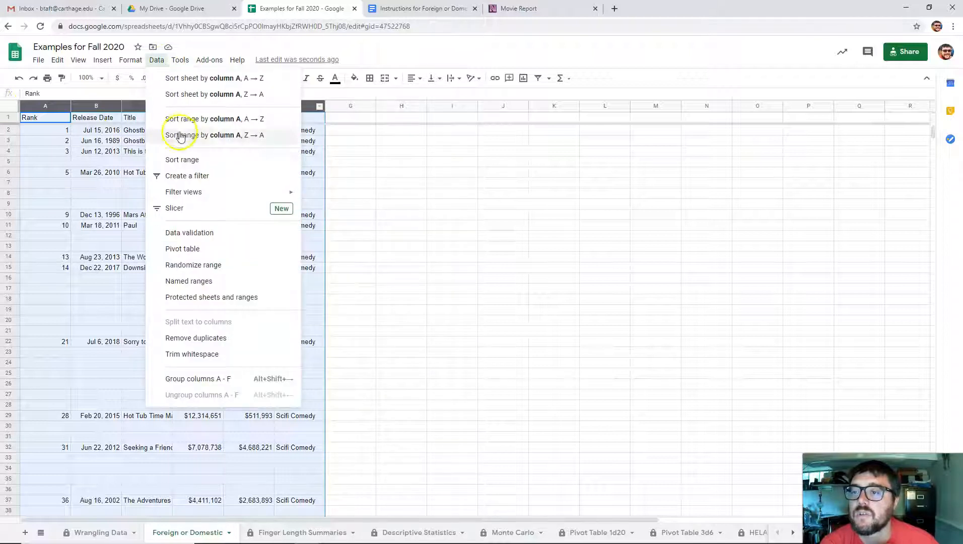
click(182, 159)
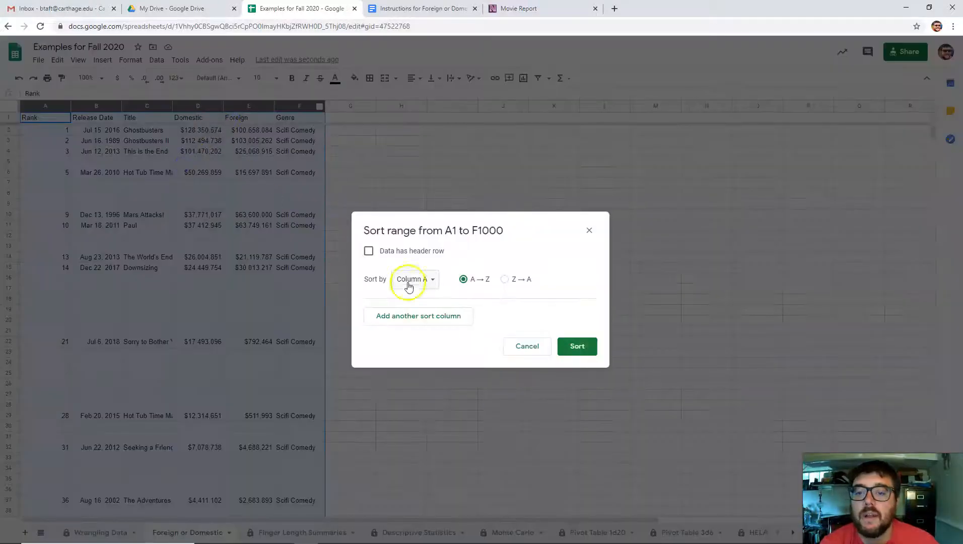
click(368, 250)
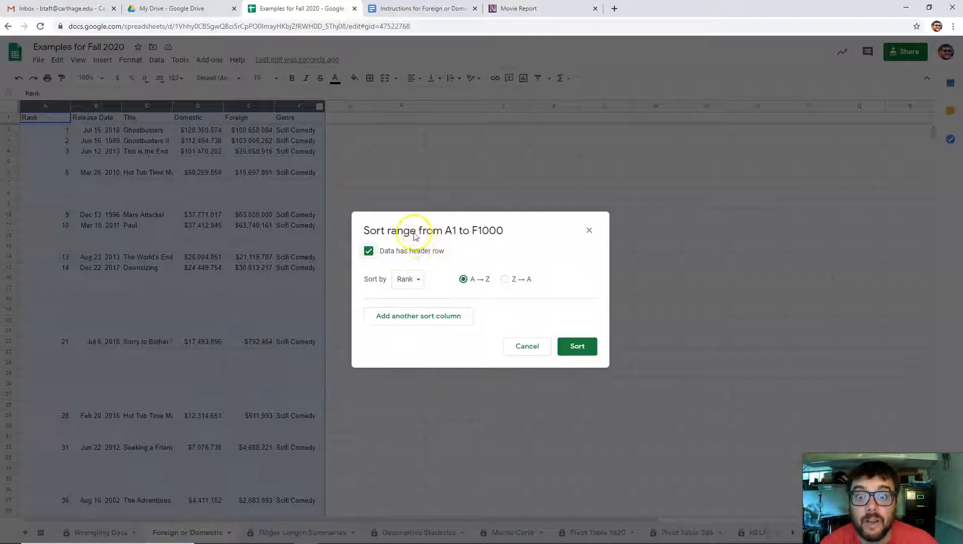
click(421, 281)
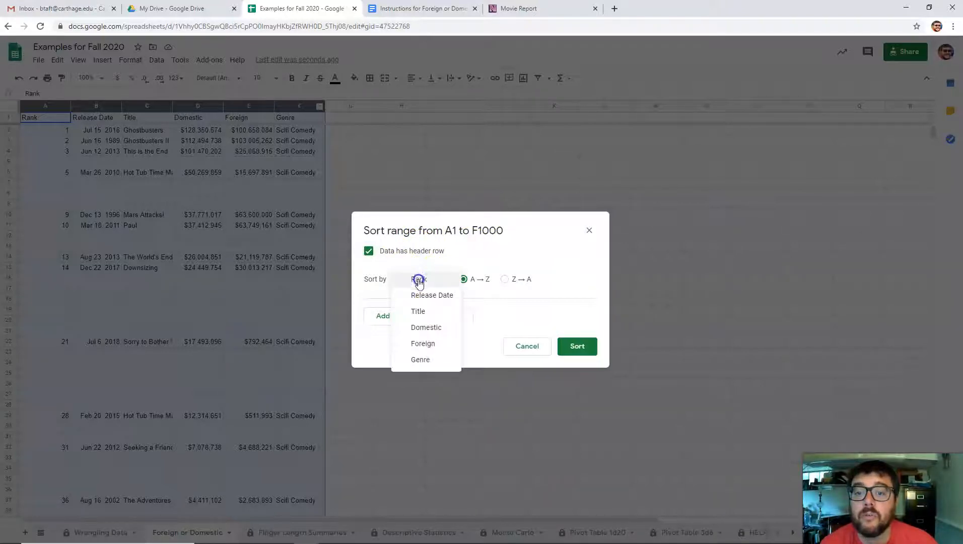
click(421, 360)
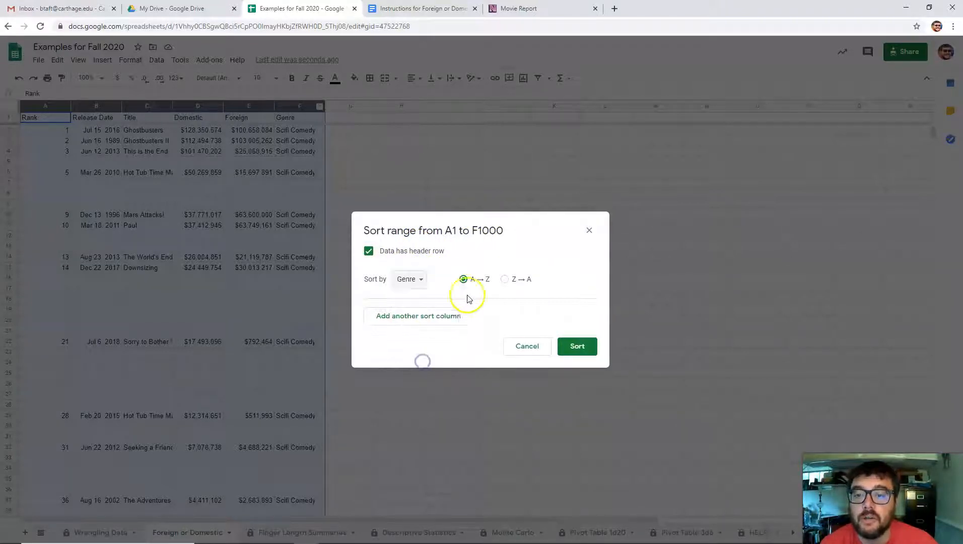
click(441, 315)
click(414, 317)
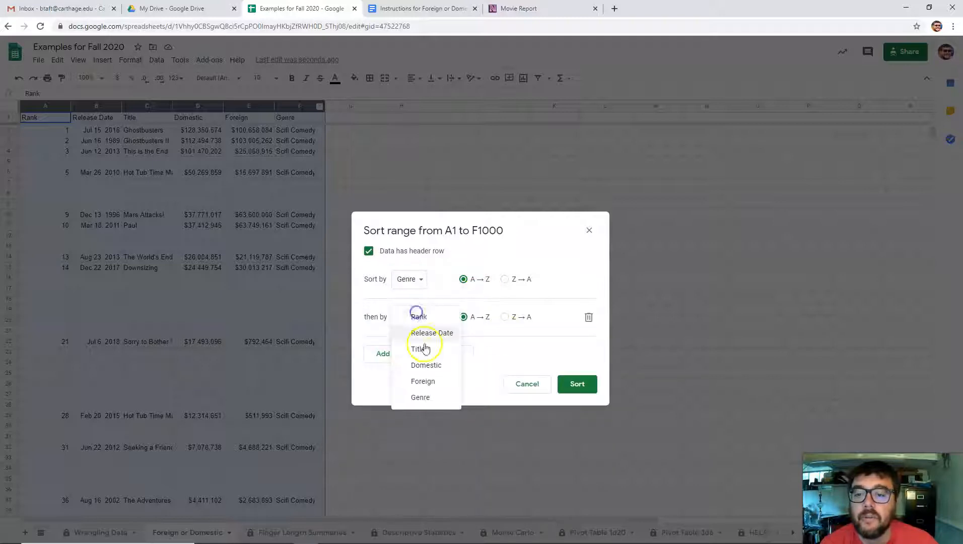
click(439, 315)
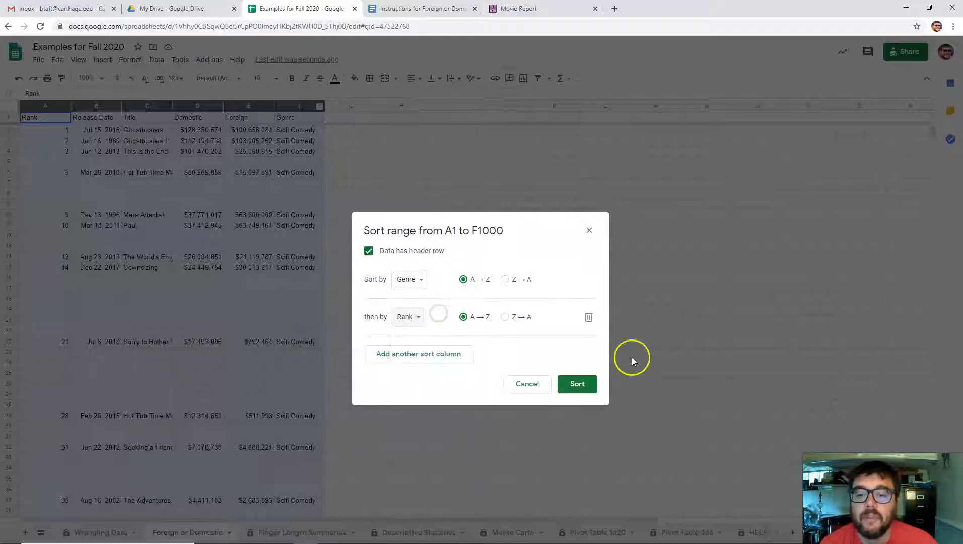
click(576, 383)
click(426, 260)
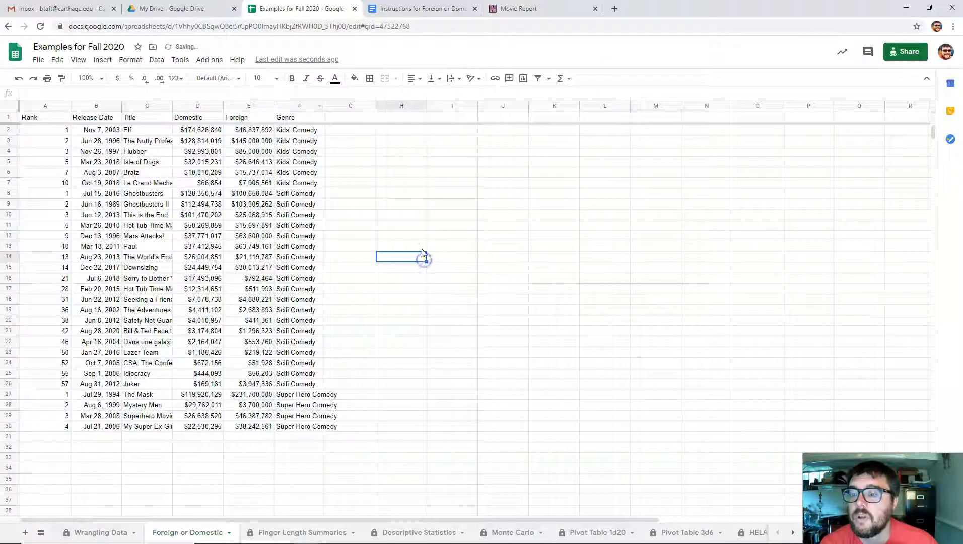